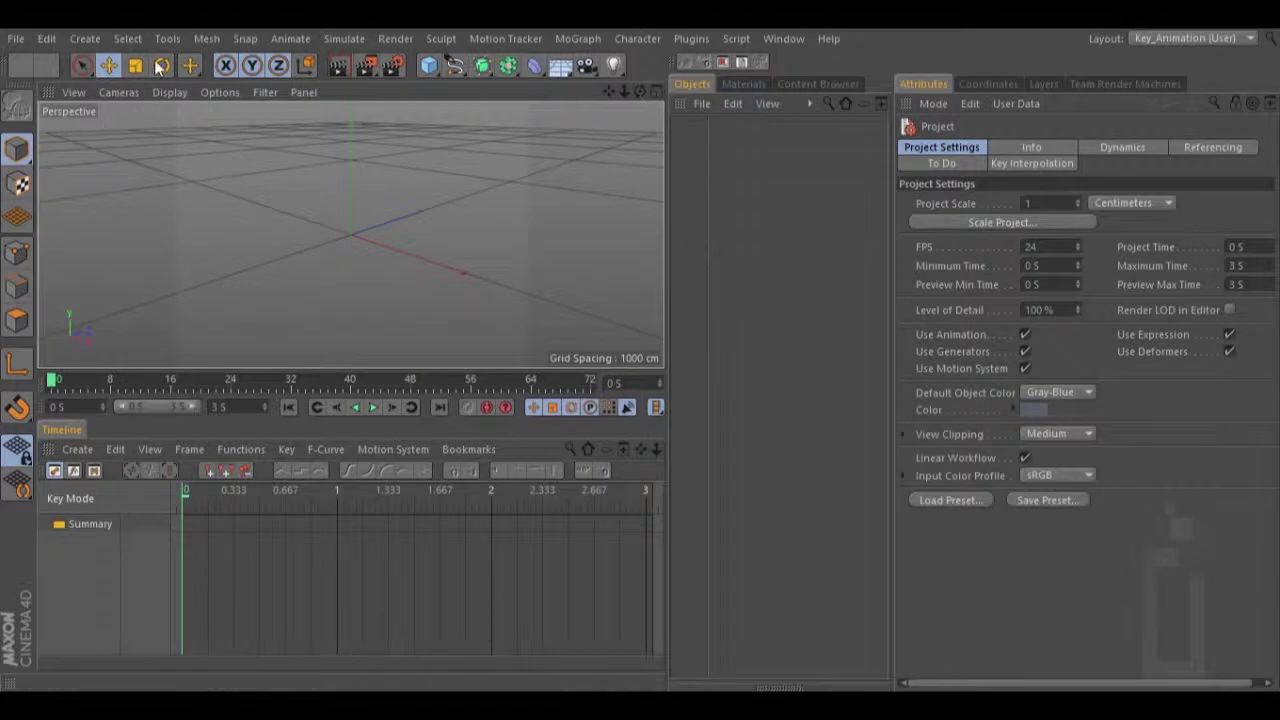
Dock the Sound object commands as a vertical palette beneath the object list, and size it to fit its entries
click(85, 38)
mouse_move(91, 327)
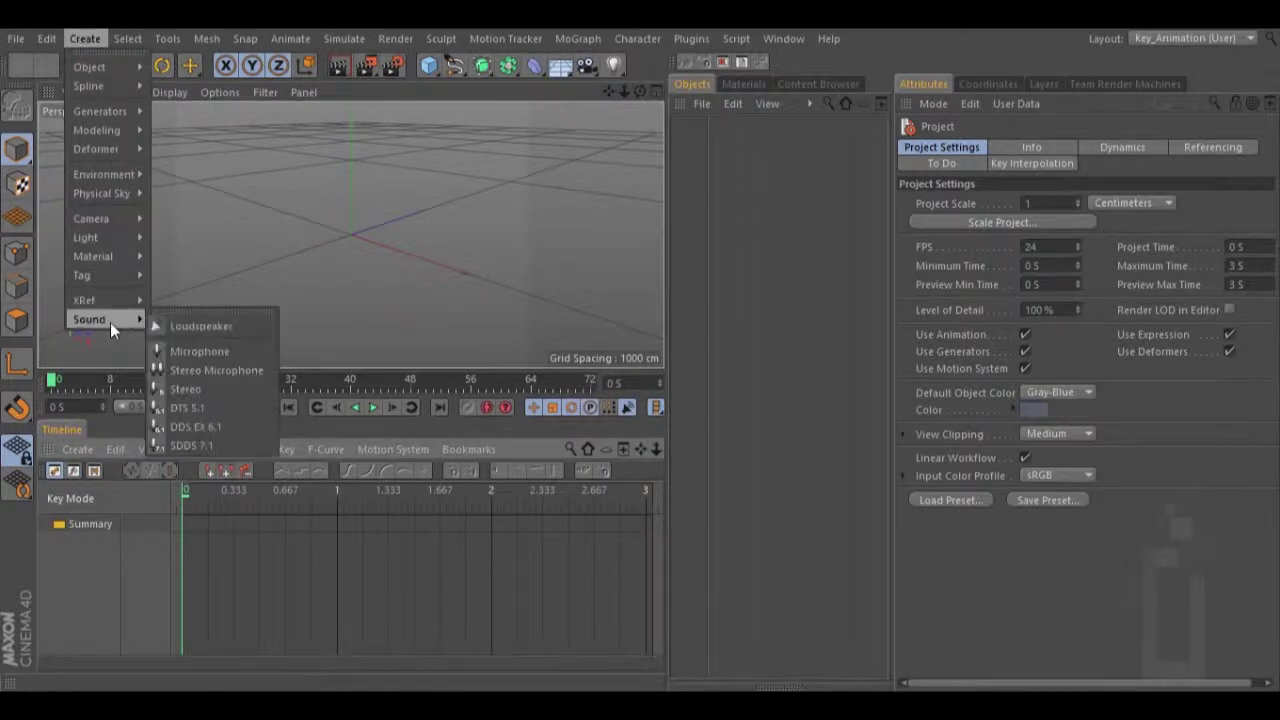
click(196, 312)
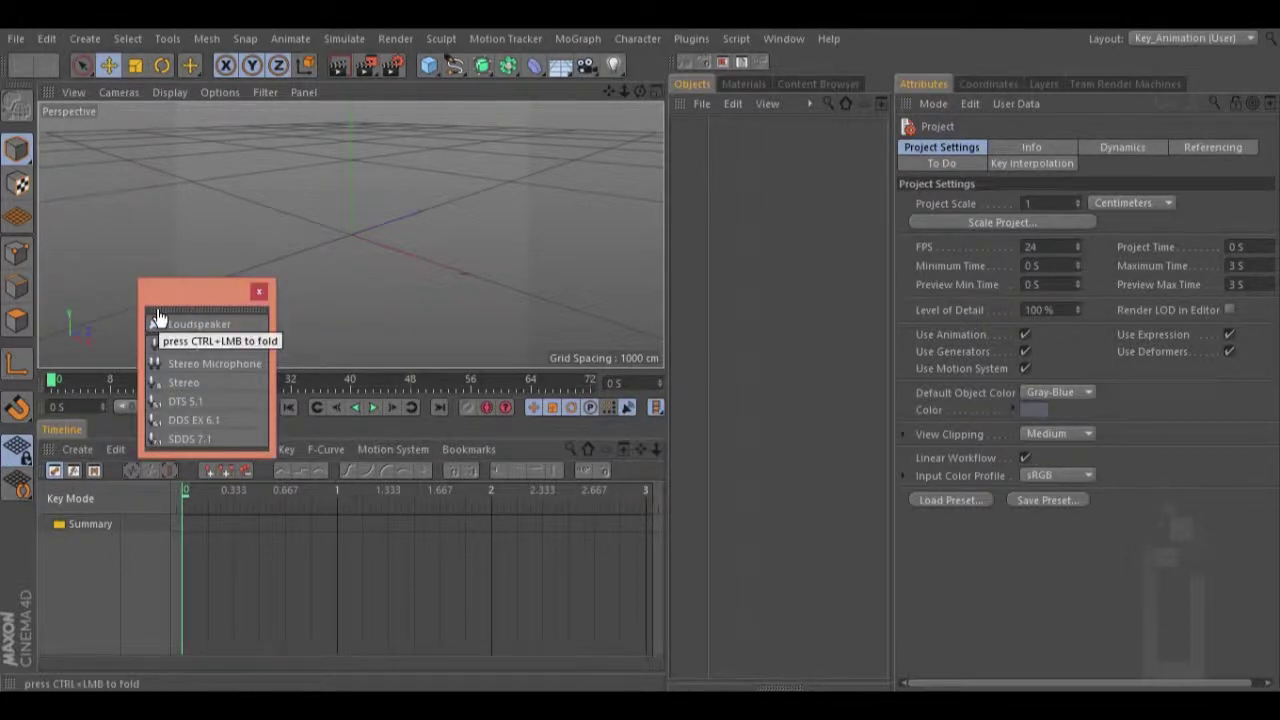
drag(686, 680, 686, 671)
right_click(686, 671)
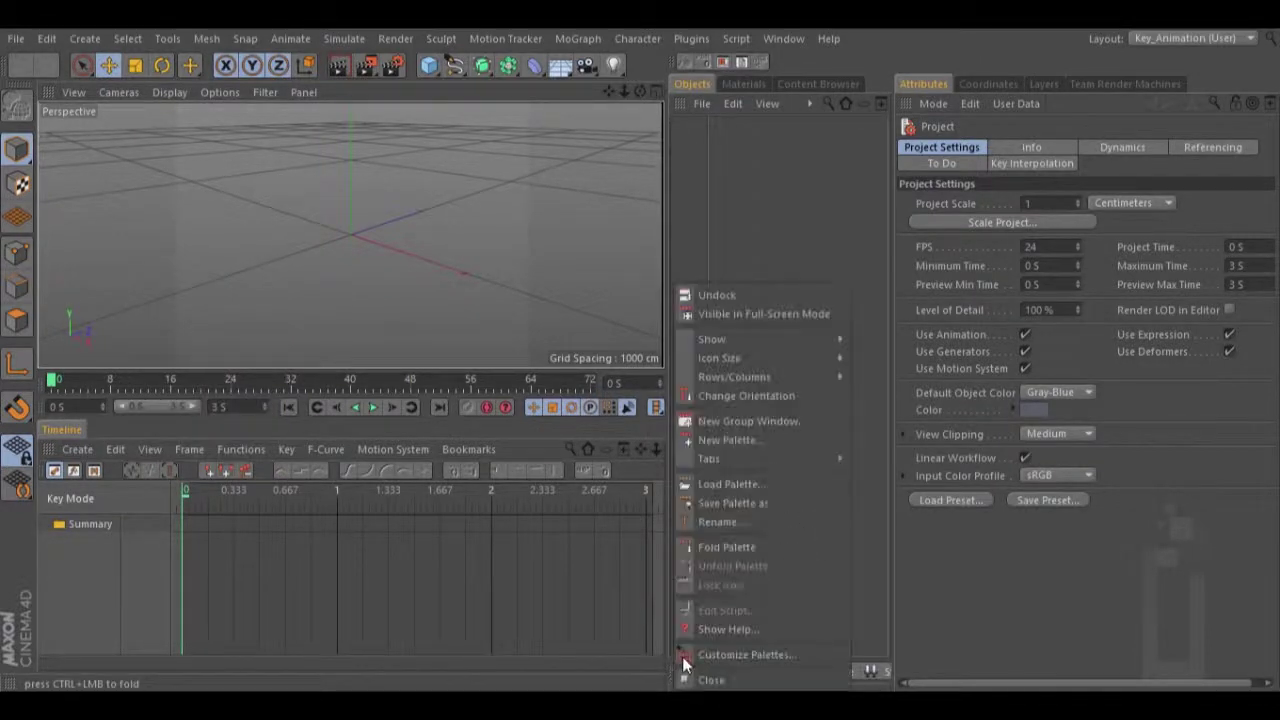
click(738, 397)
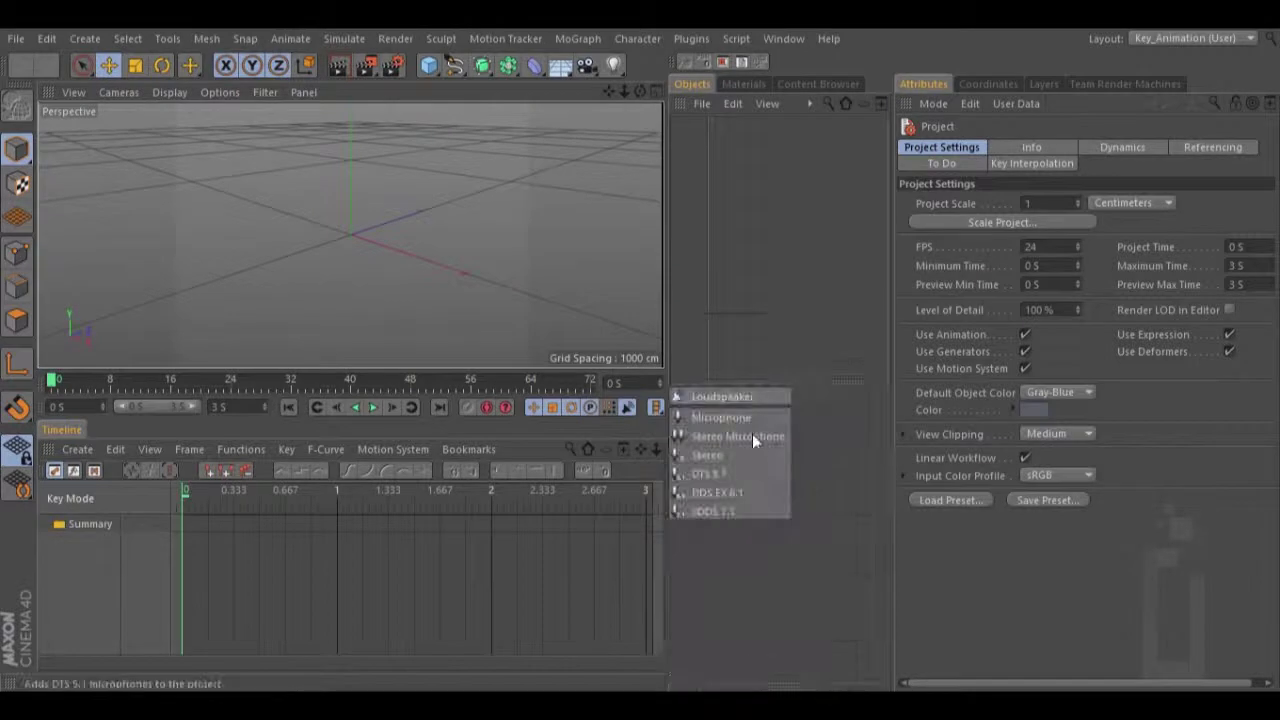
drag(756, 378, 740, 538)
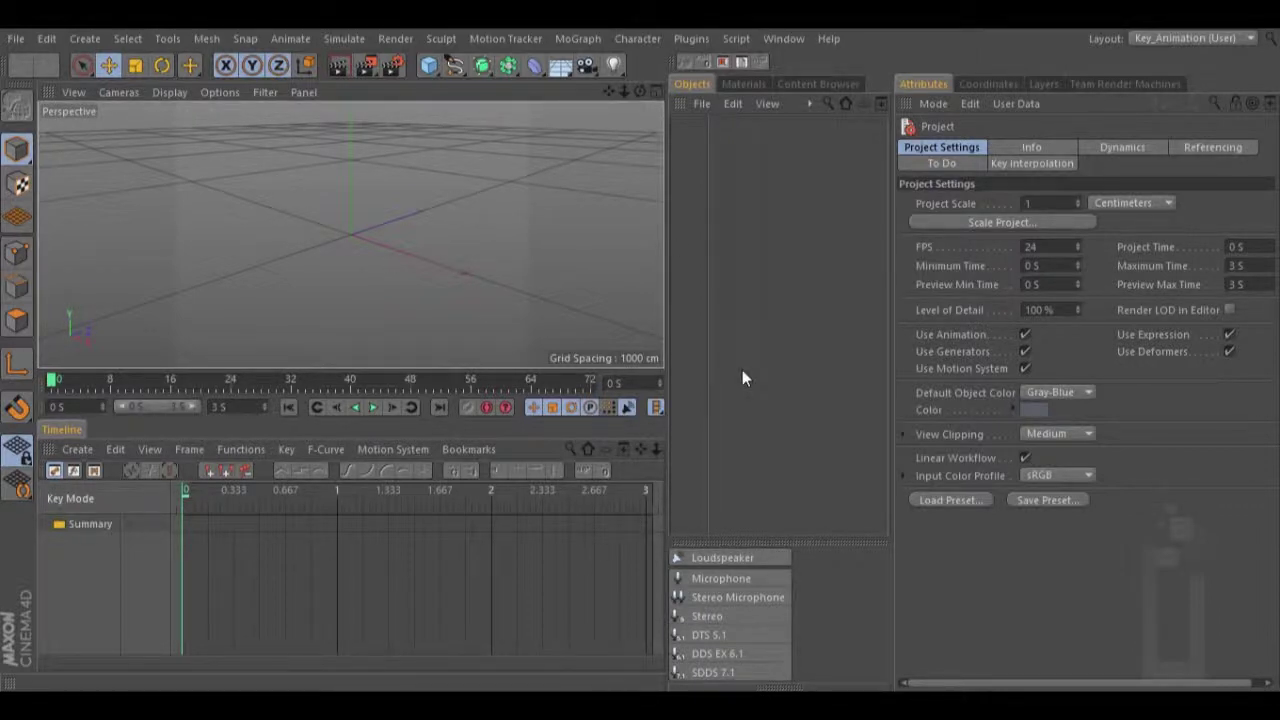
Add a Loudspeaker object to the scene and frame it closely in the perspective view
click(708, 558)
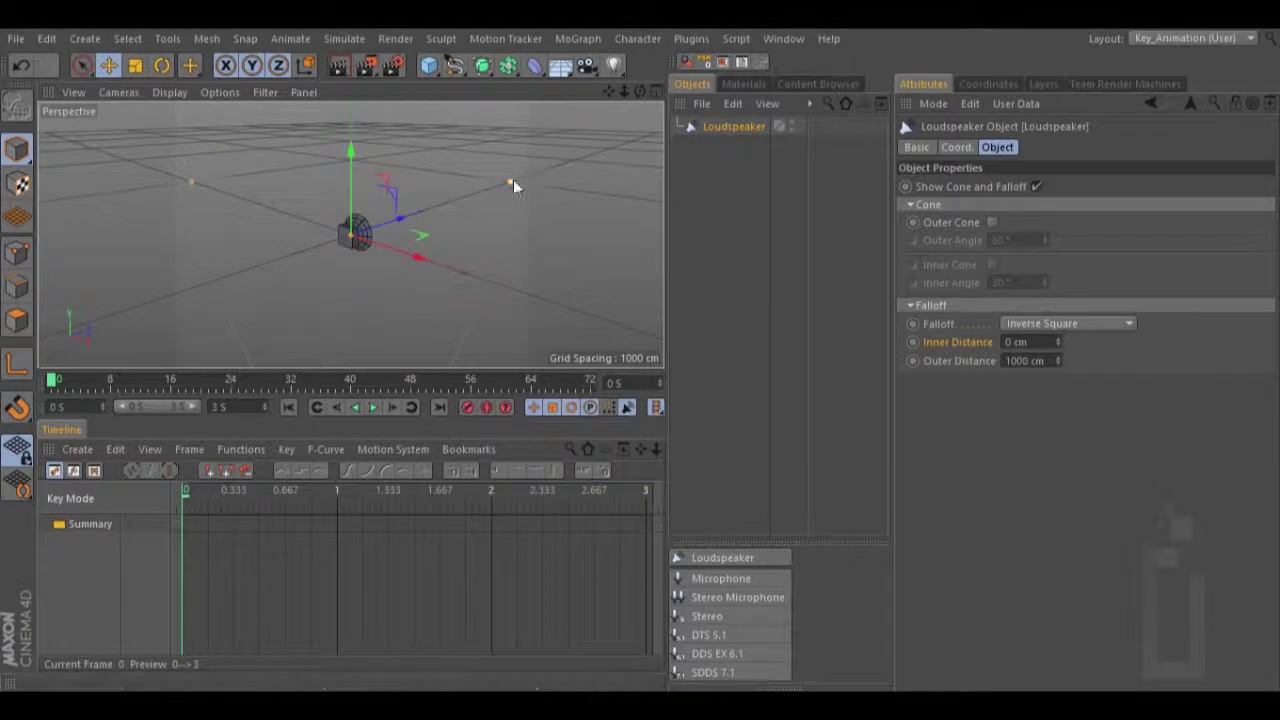
drag(640, 91, 643, 357)
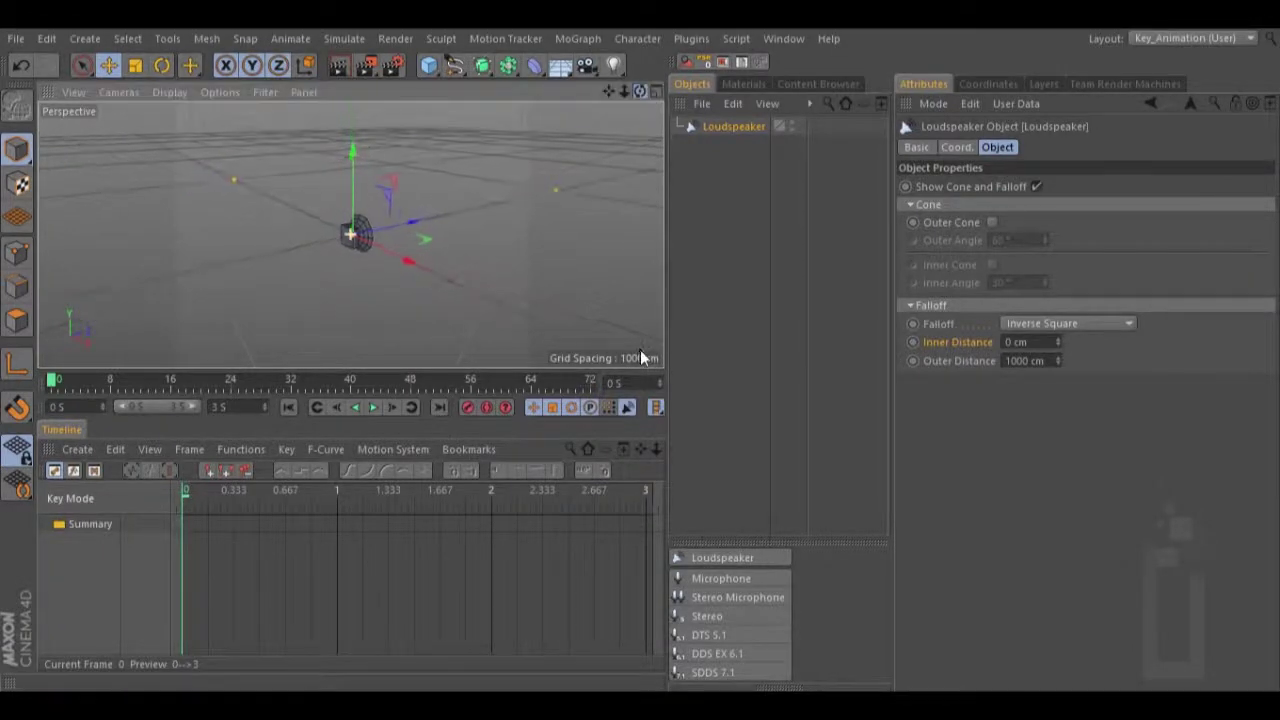
drag(624, 91, 571, 100)
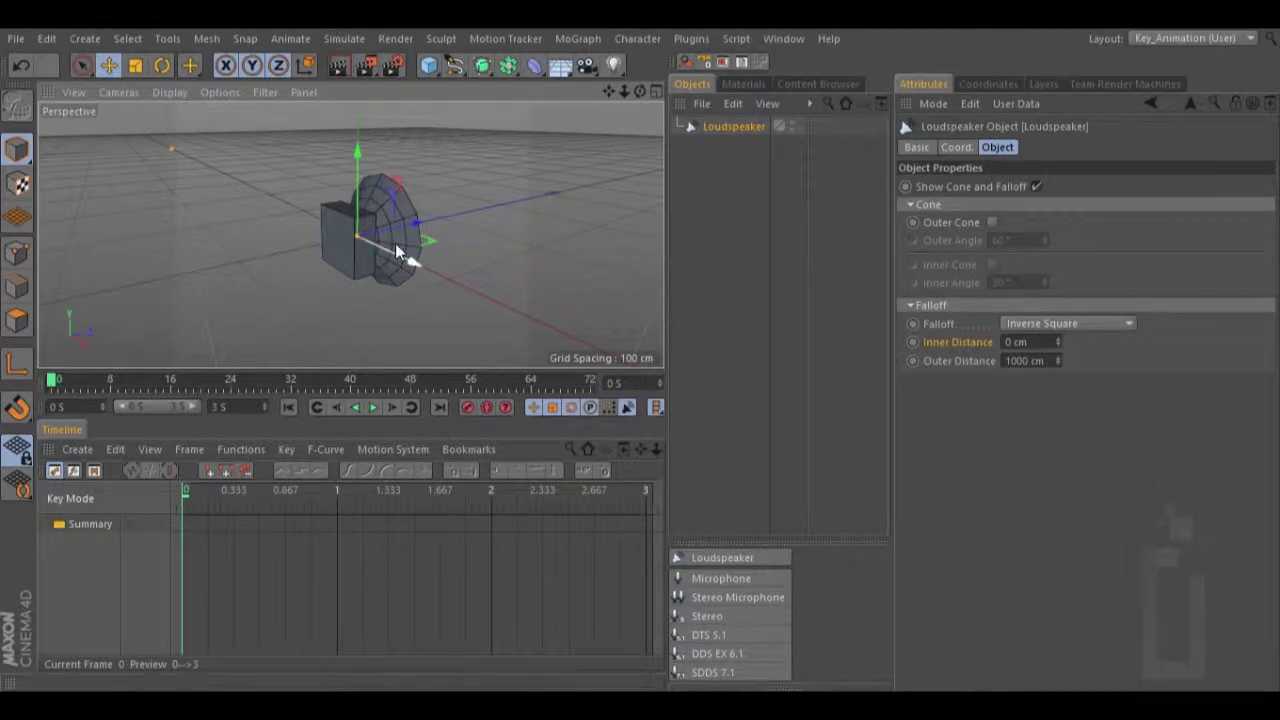
Render the perspective view to check the loudspeaker, and inspect its falloff handles around the object
click(338, 66)
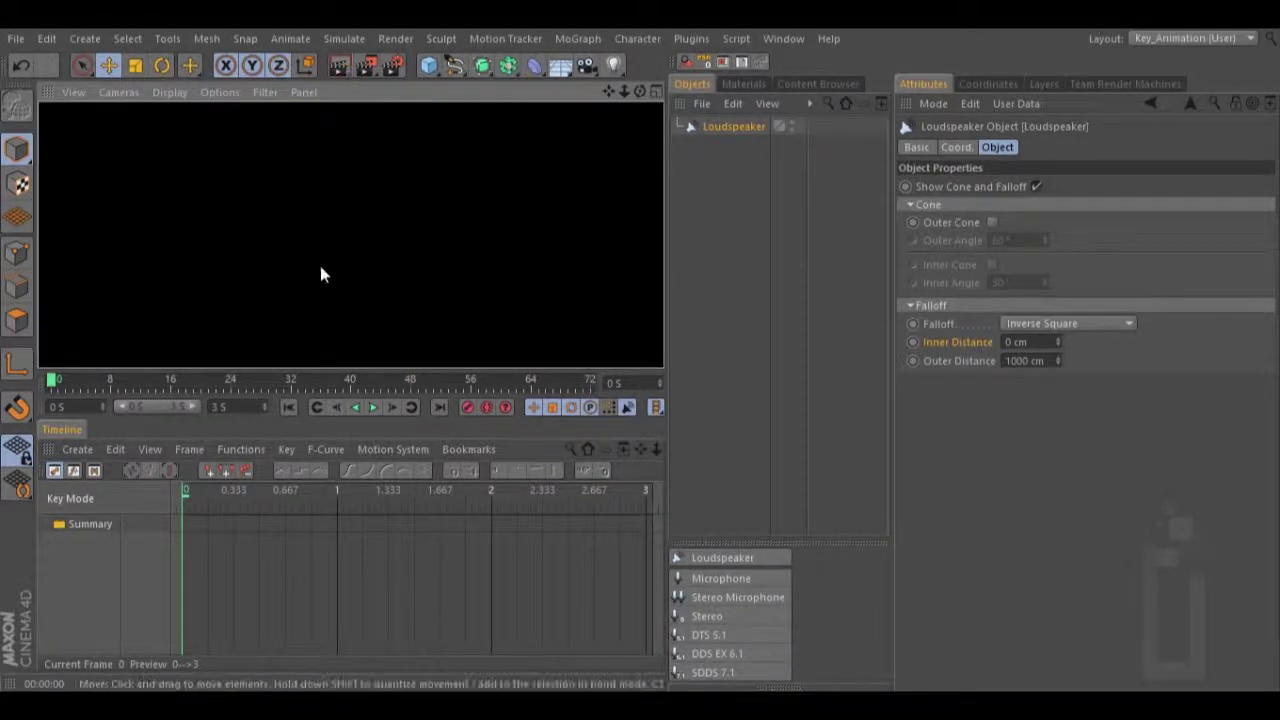
drag(620, 91, 640, 350)
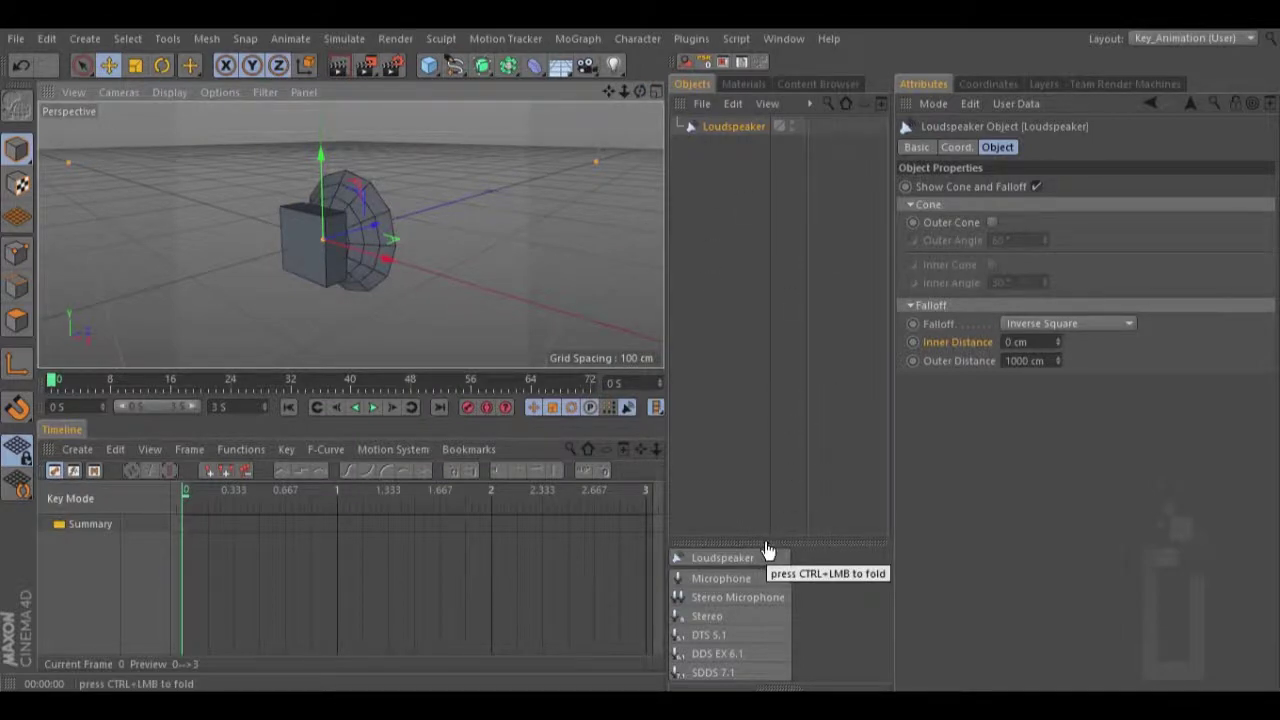
drag(641, 91, 645, 358)
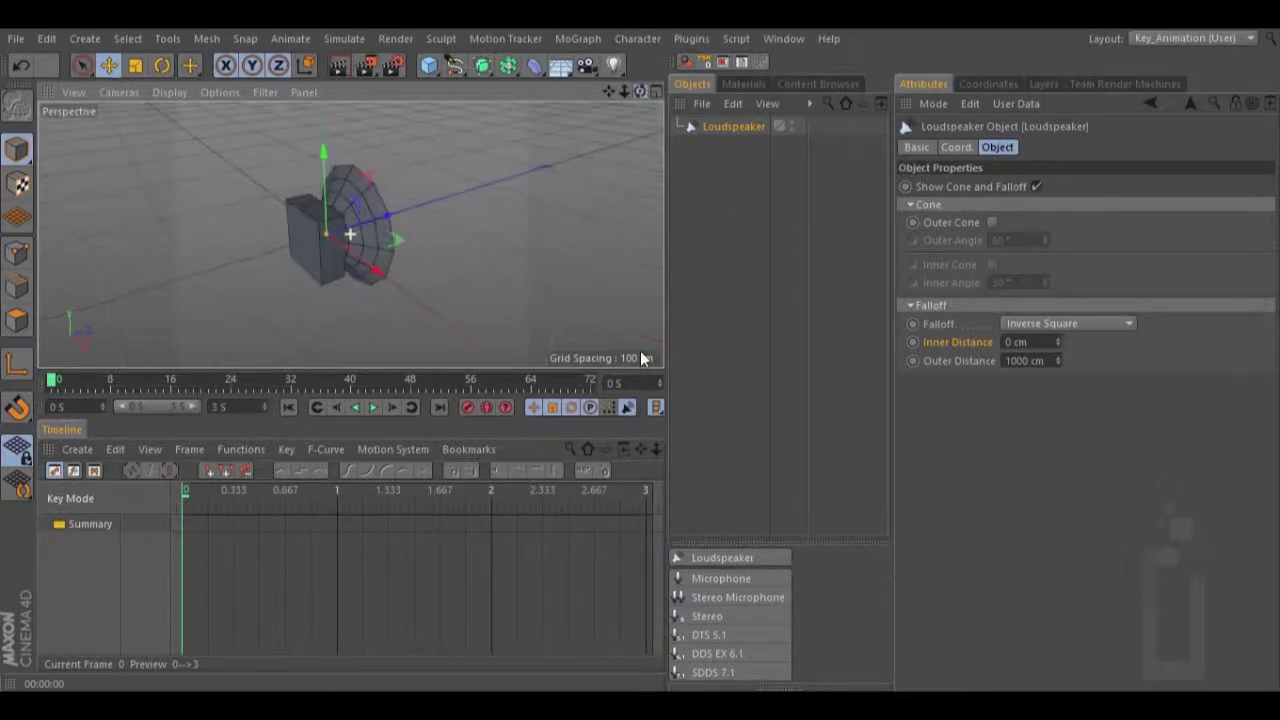
drag(625, 91, 646, 362)
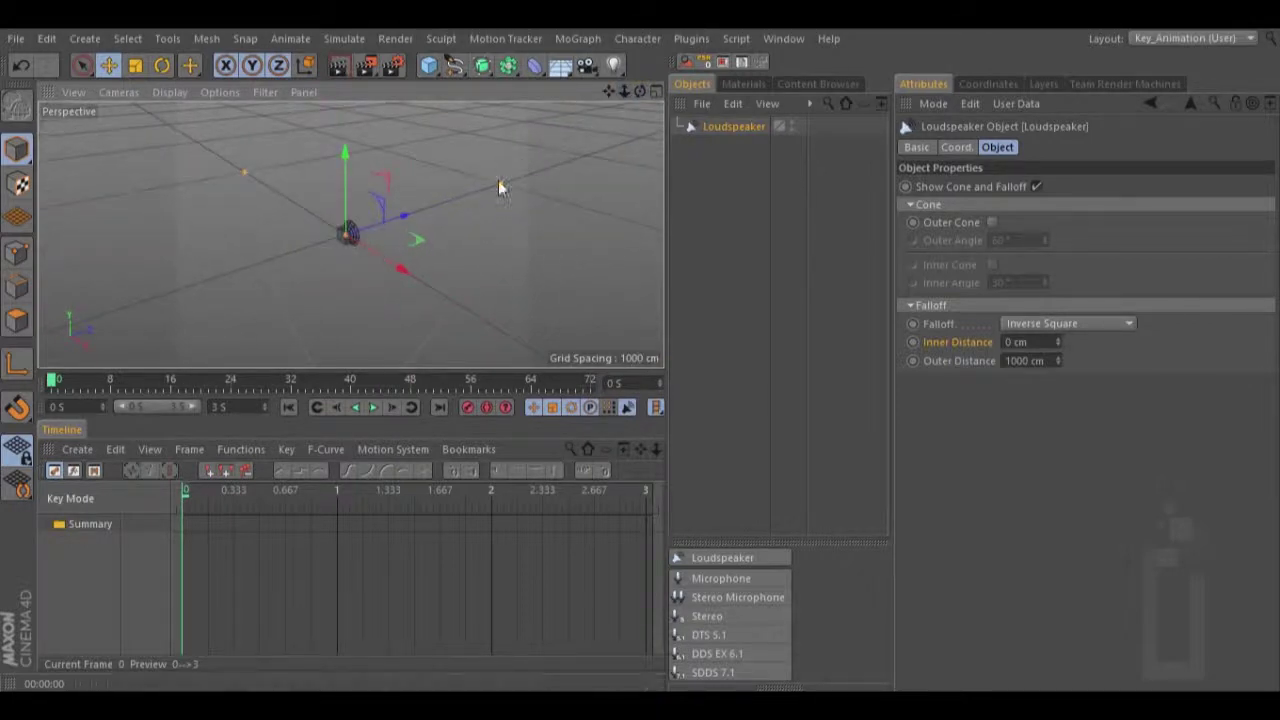
Set the loudspeaker's Use Color option to On in its basic properties
click(918, 147)
click(1032, 260)
click(1036, 331)
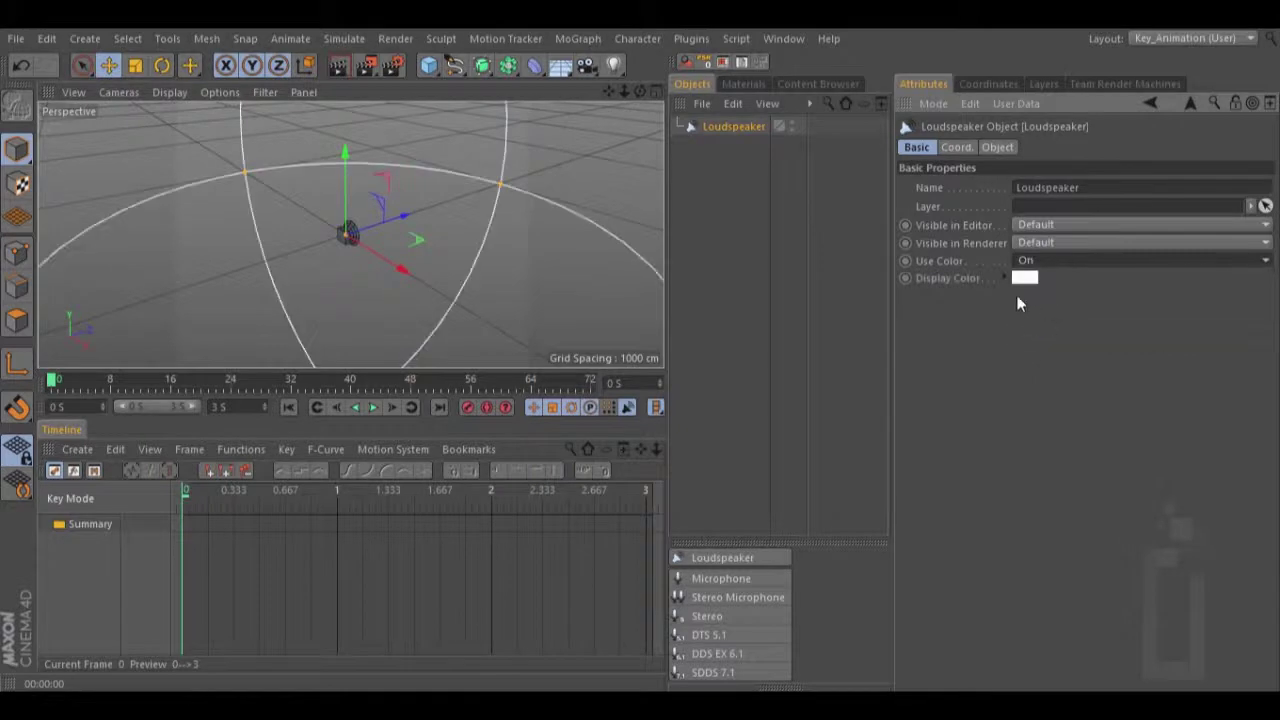
Set the loudspeaker's falloff to Linear and shrink its outer distance in the viewport to about 592 cm
click(995, 147)
drag(624, 91, 517, 164)
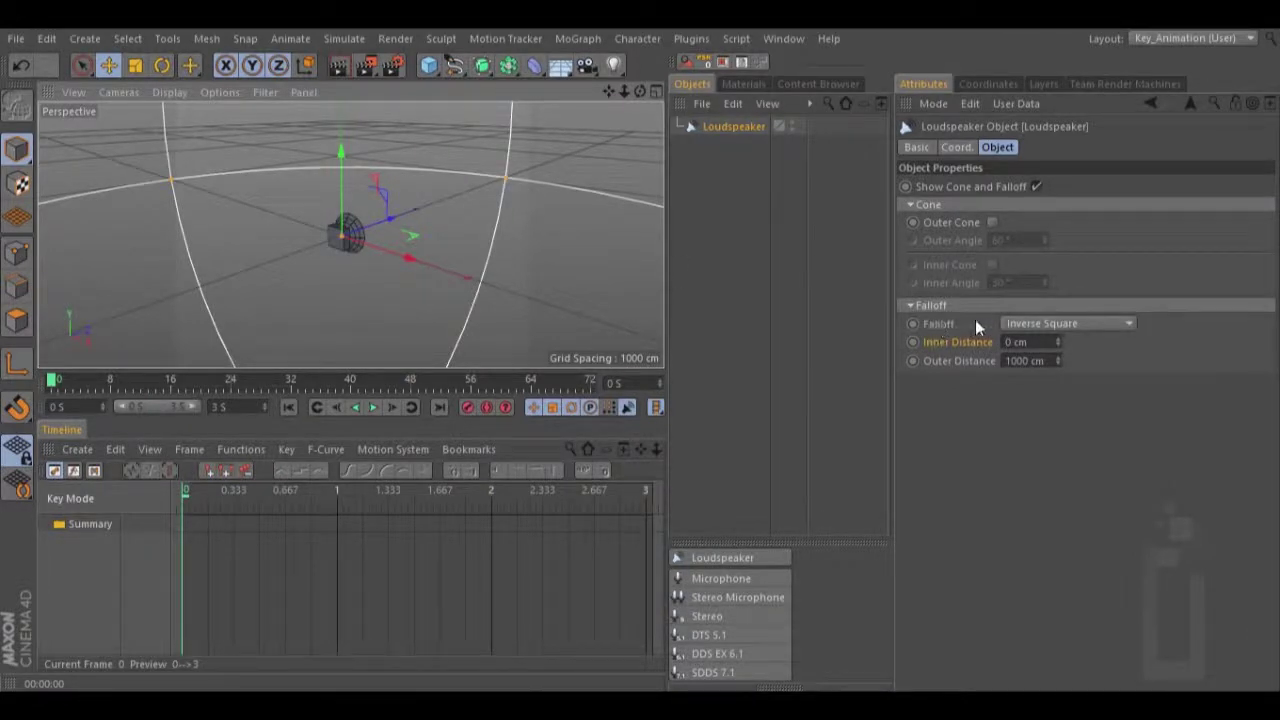
click(1084, 325)
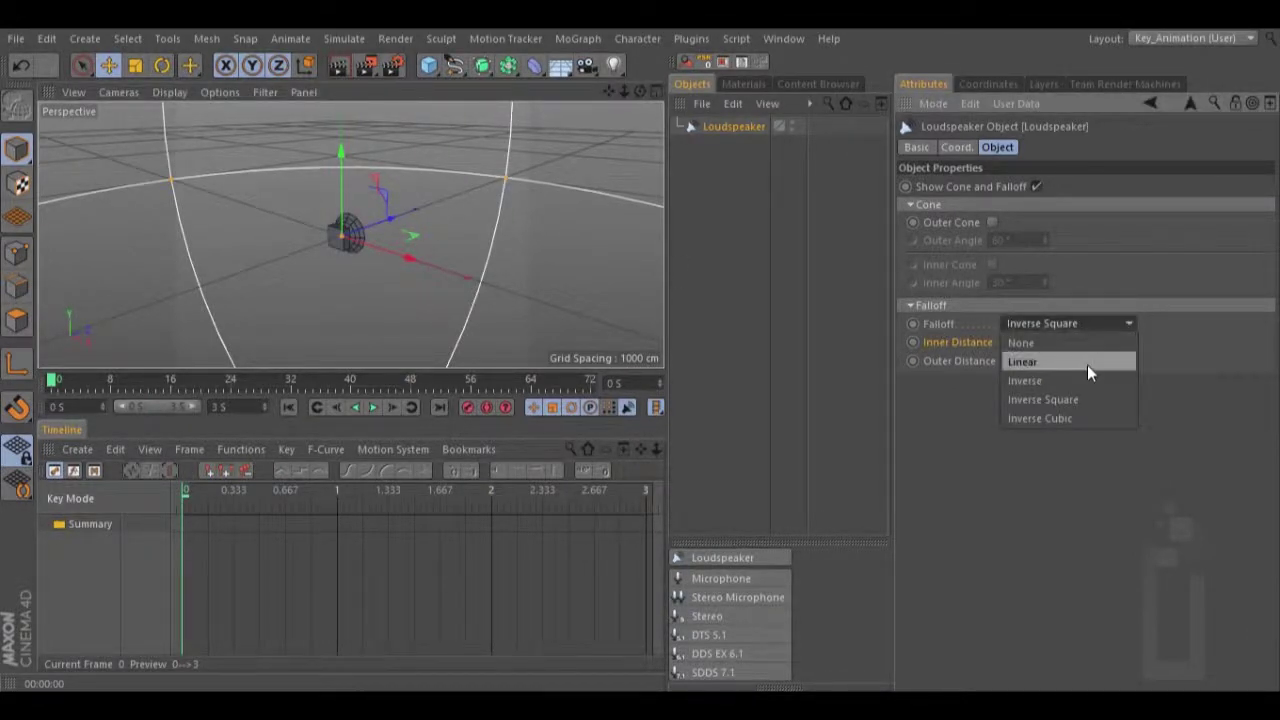
click(1088, 367)
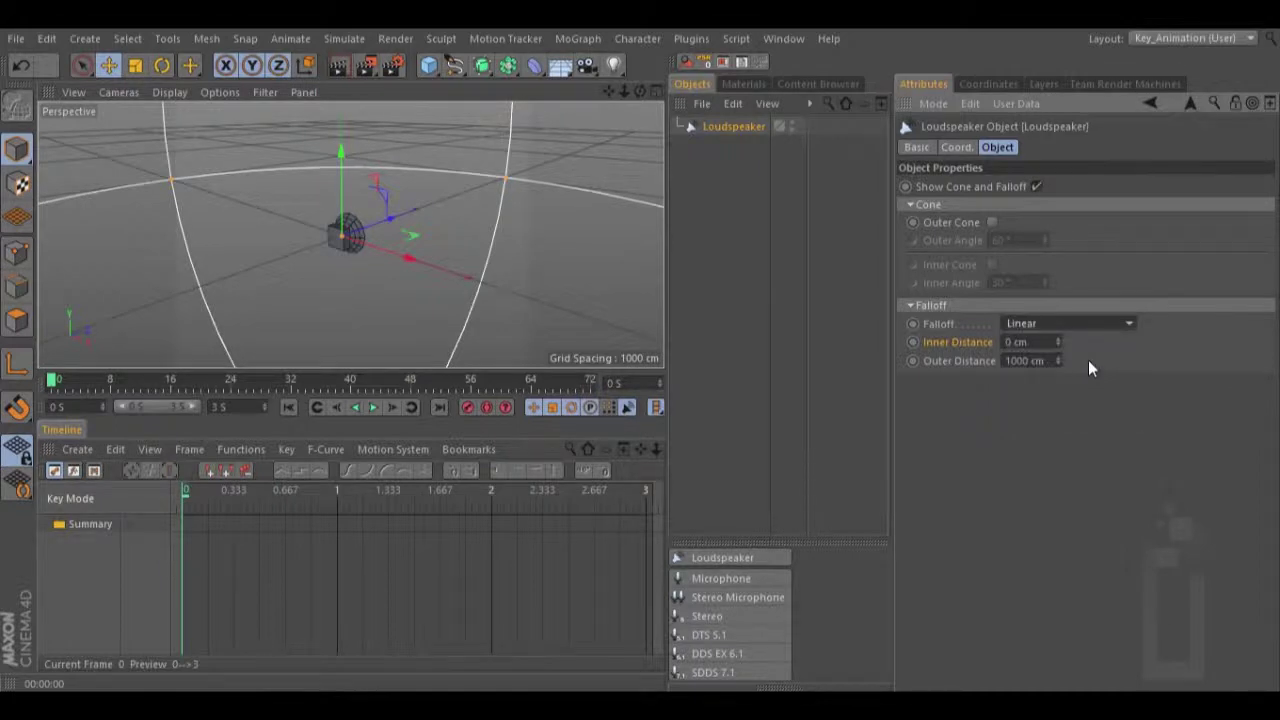
drag(512, 185, 460, 193)
Try the Inverse and Inverse Cubic falloff types, and return the falloff to its default, Inverse Square
click(1030, 324)
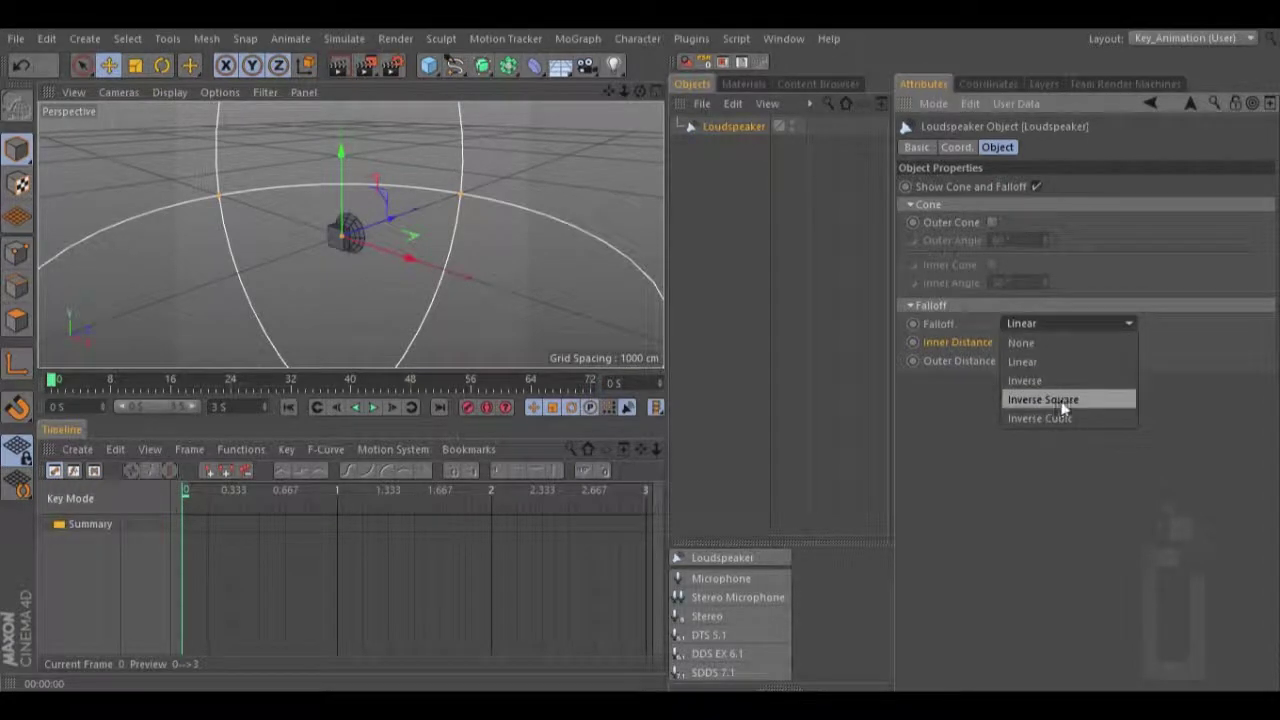
click(1048, 390)
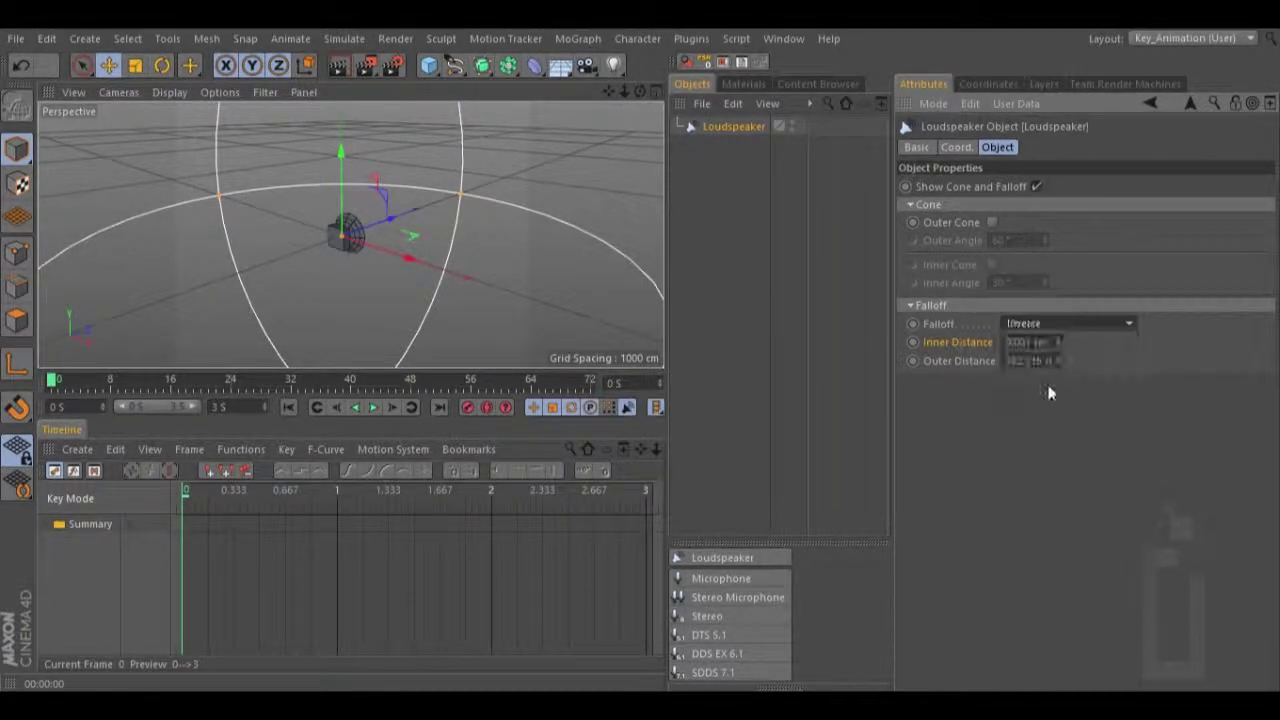
click(1059, 322)
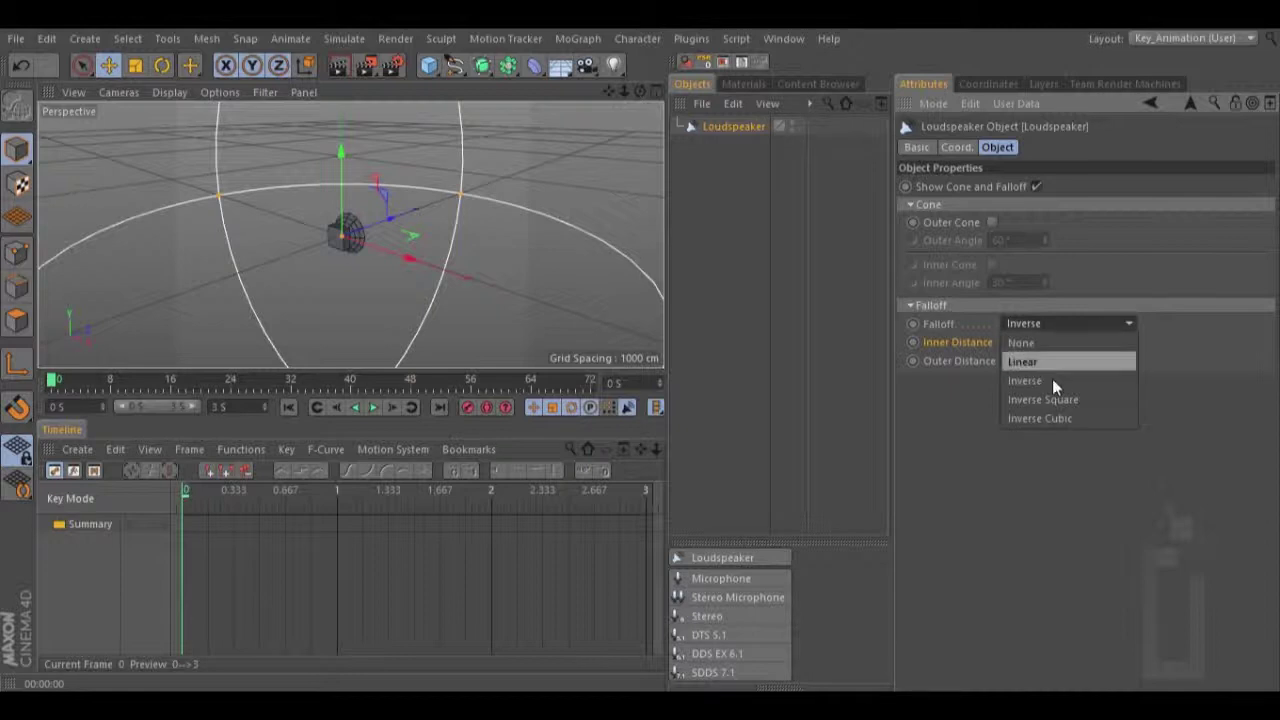
click(1051, 416)
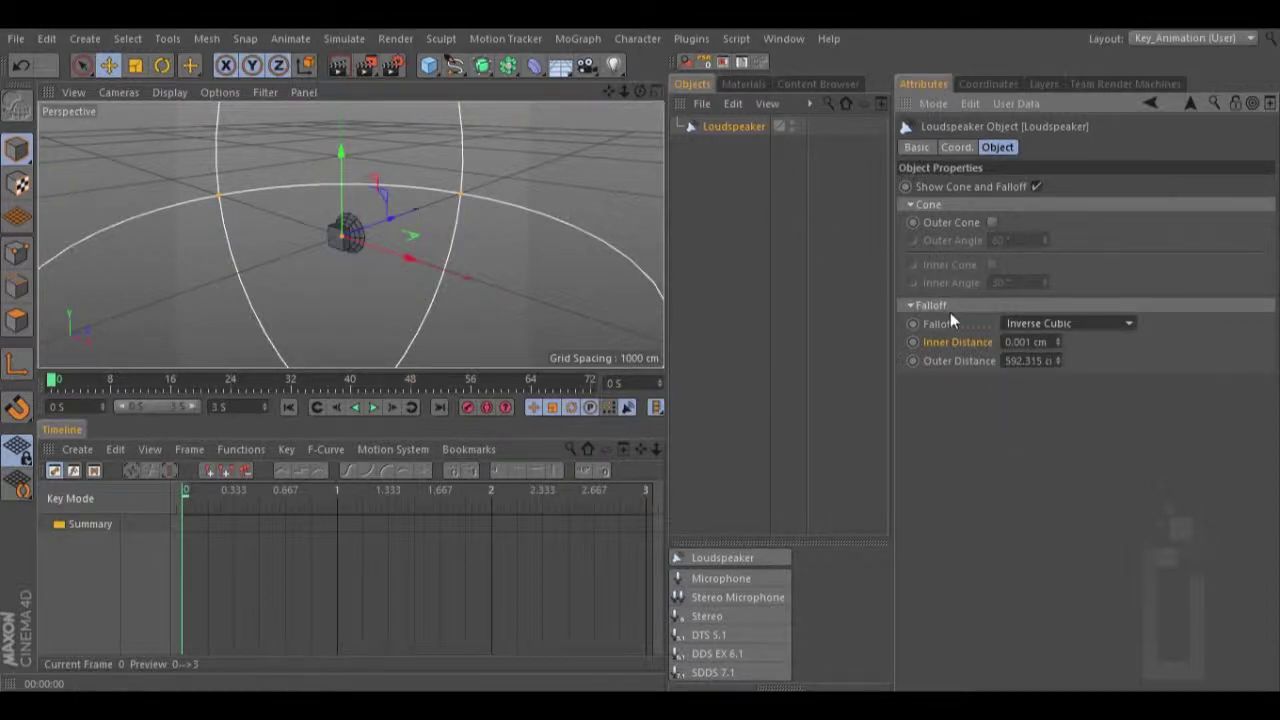
click(1057, 325)
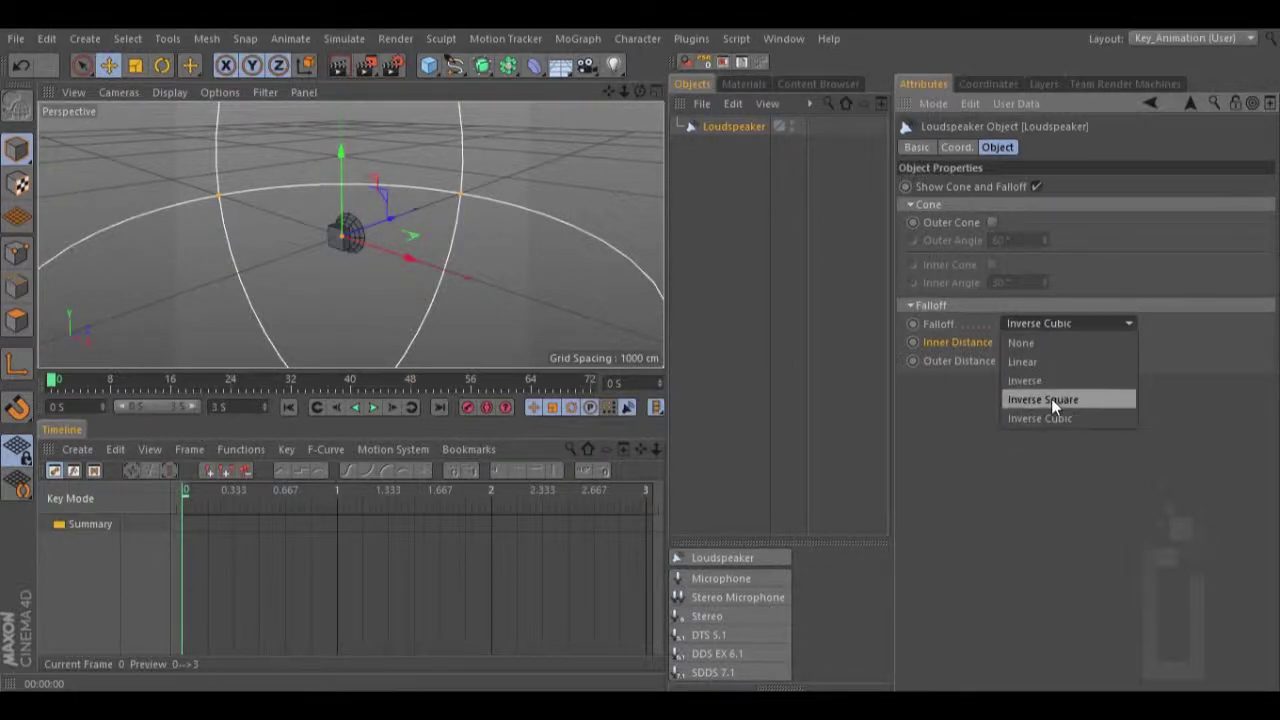
click(1051, 398)
right_click(936, 325)
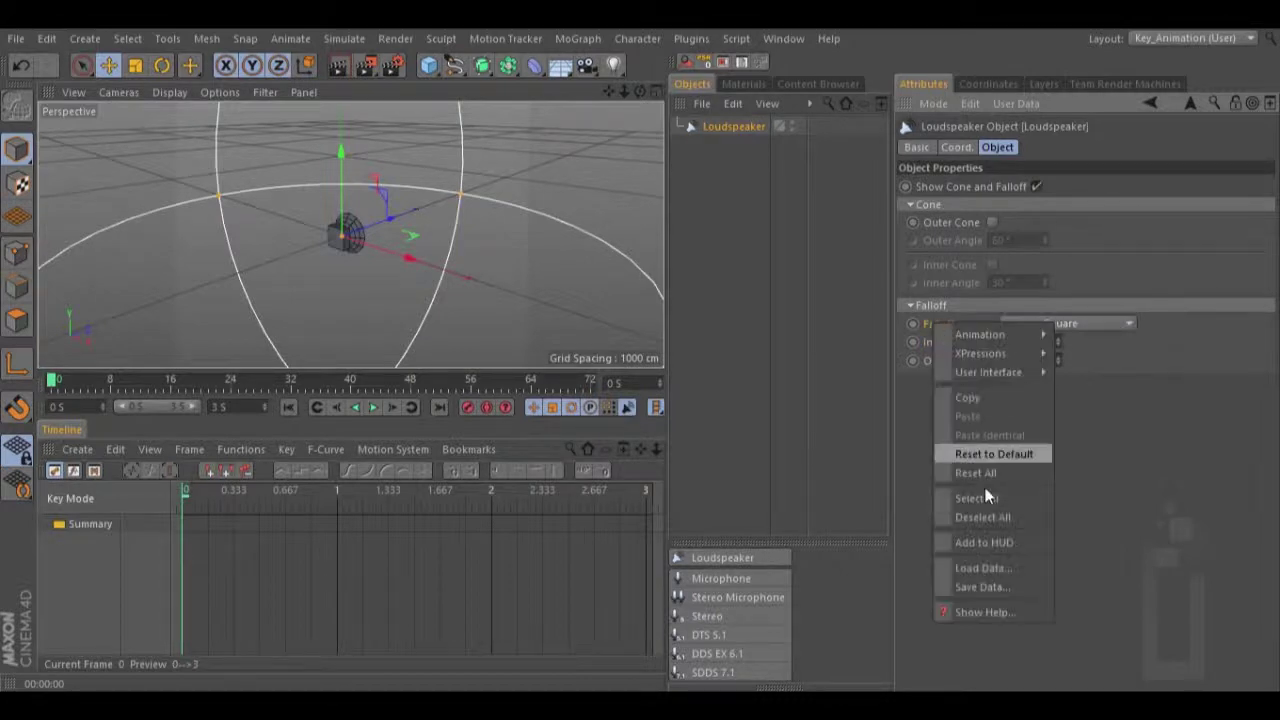
click(1000, 451)
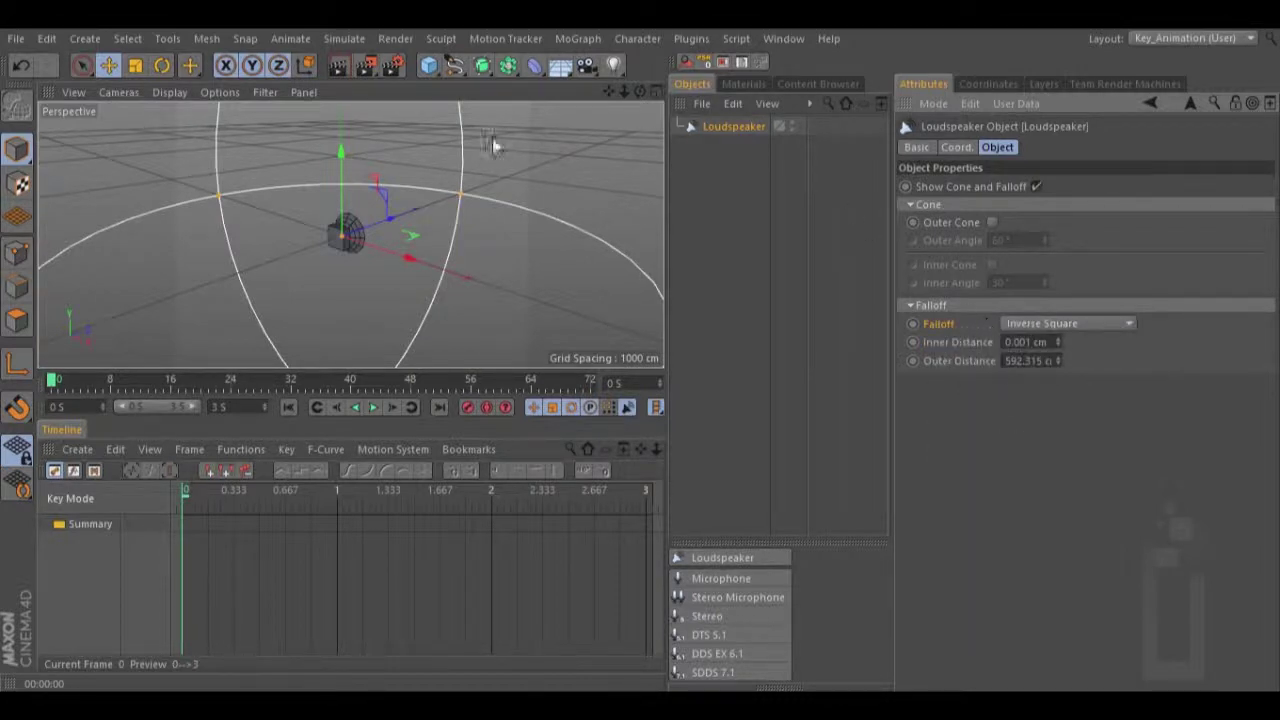
Enable the loudspeaker's Outer Cone and shrink the outer distance in the viewport to about 186 cm
drag(624, 91, 646, 360)
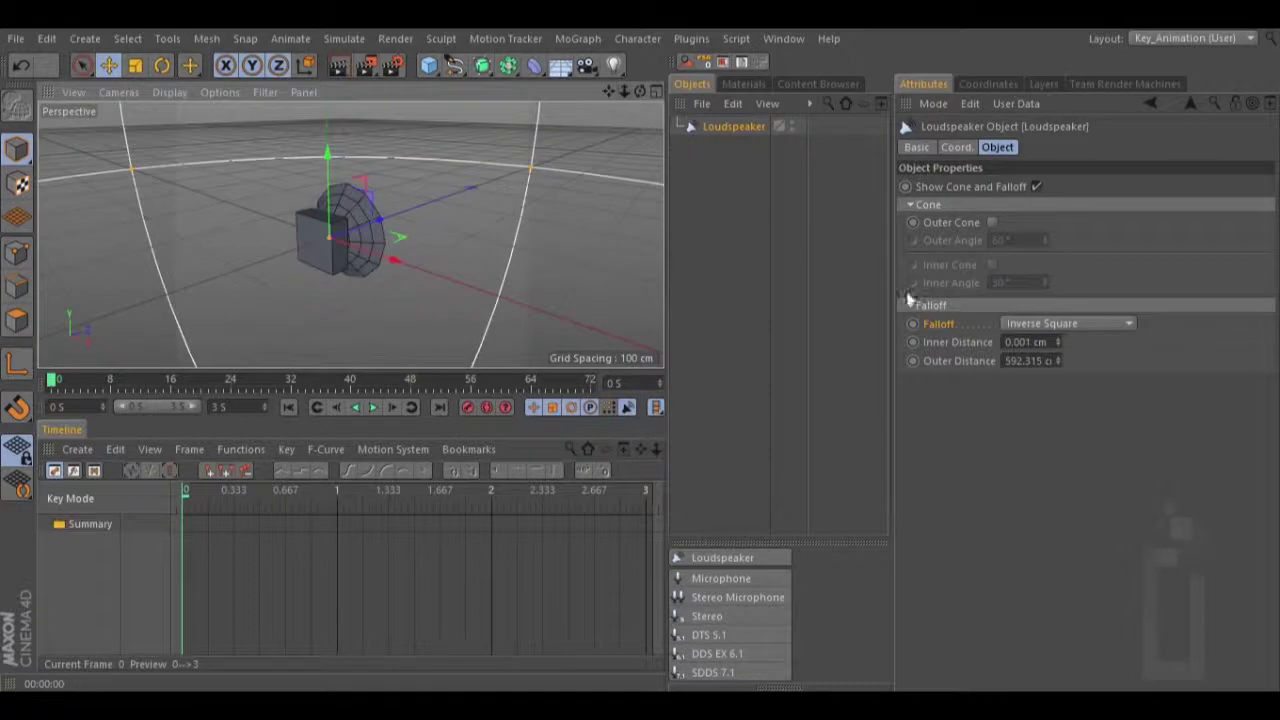
click(991, 221)
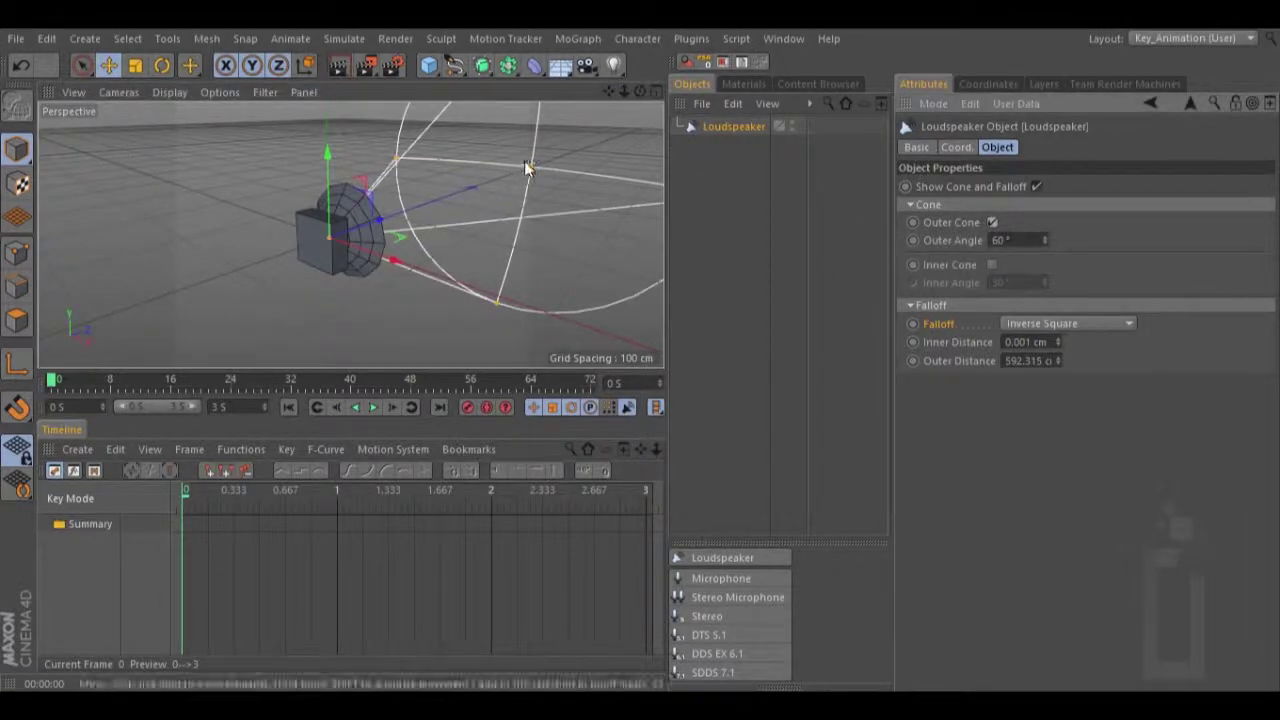
drag(524, 174, 431, 206)
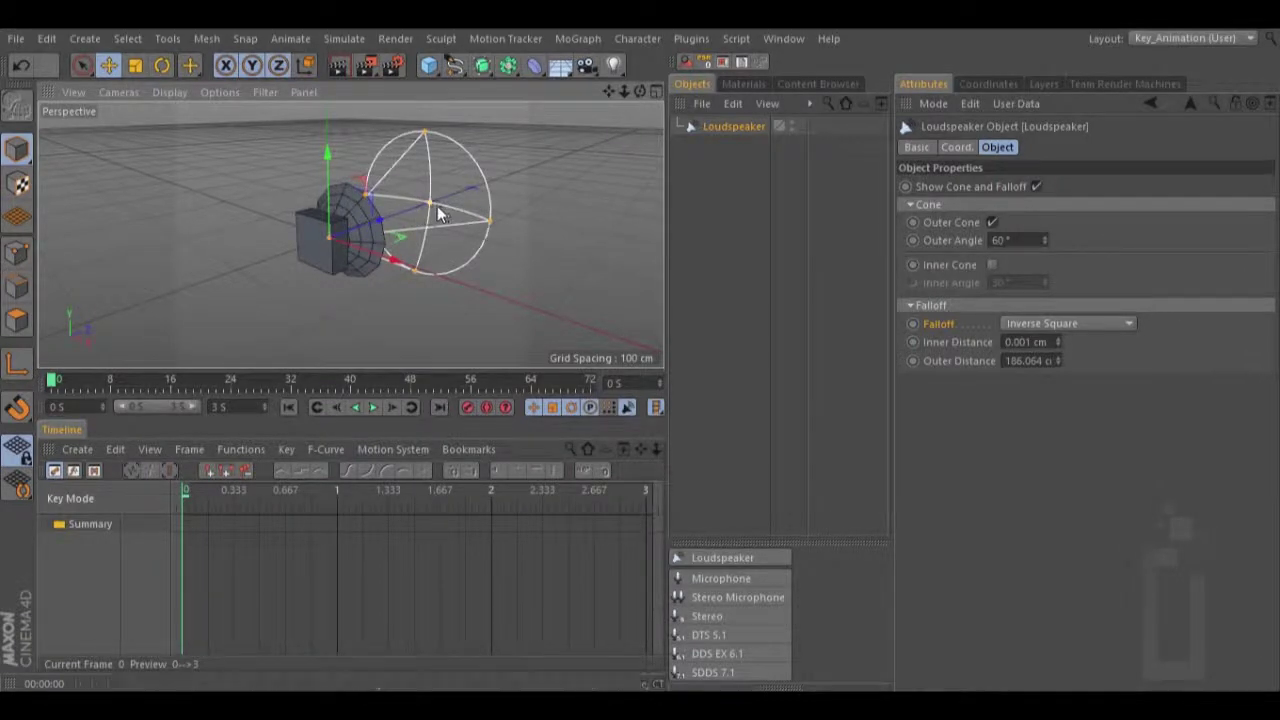
Turn off the Outer Cone and enlarge the loudspeaker's outer distance in the viewport to about 341 cm
click(991, 222)
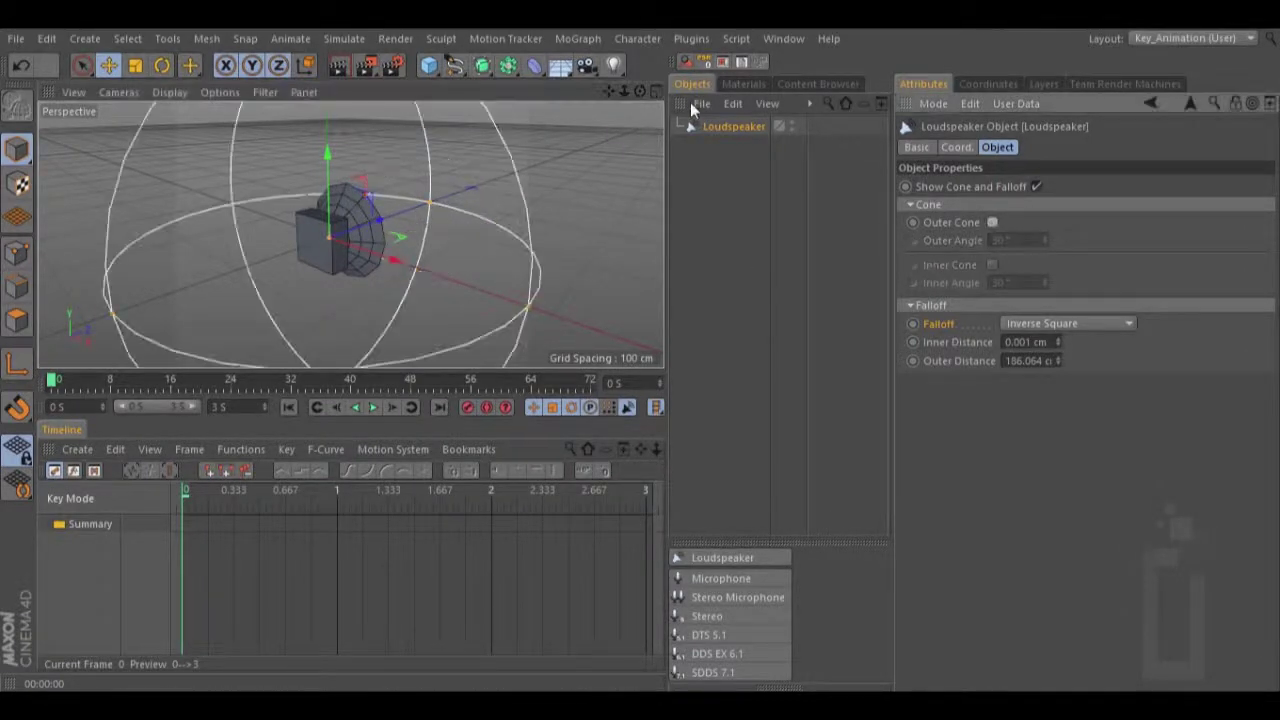
drag(431, 204, 484, 198)
scroll(455, 219, down, 4)
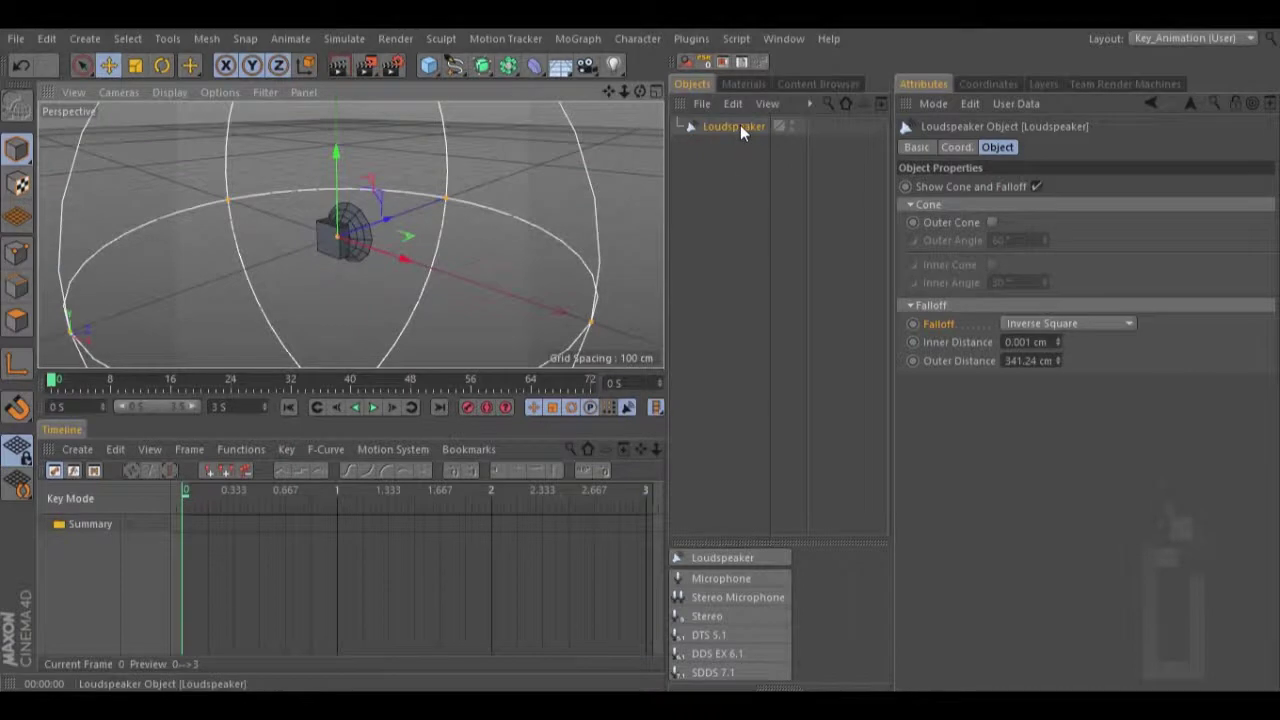
Add the Loudspeaker to the Timeline and give it a Sound special track using Falling_Rock_01.mp3
drag(740, 125, 75, 544)
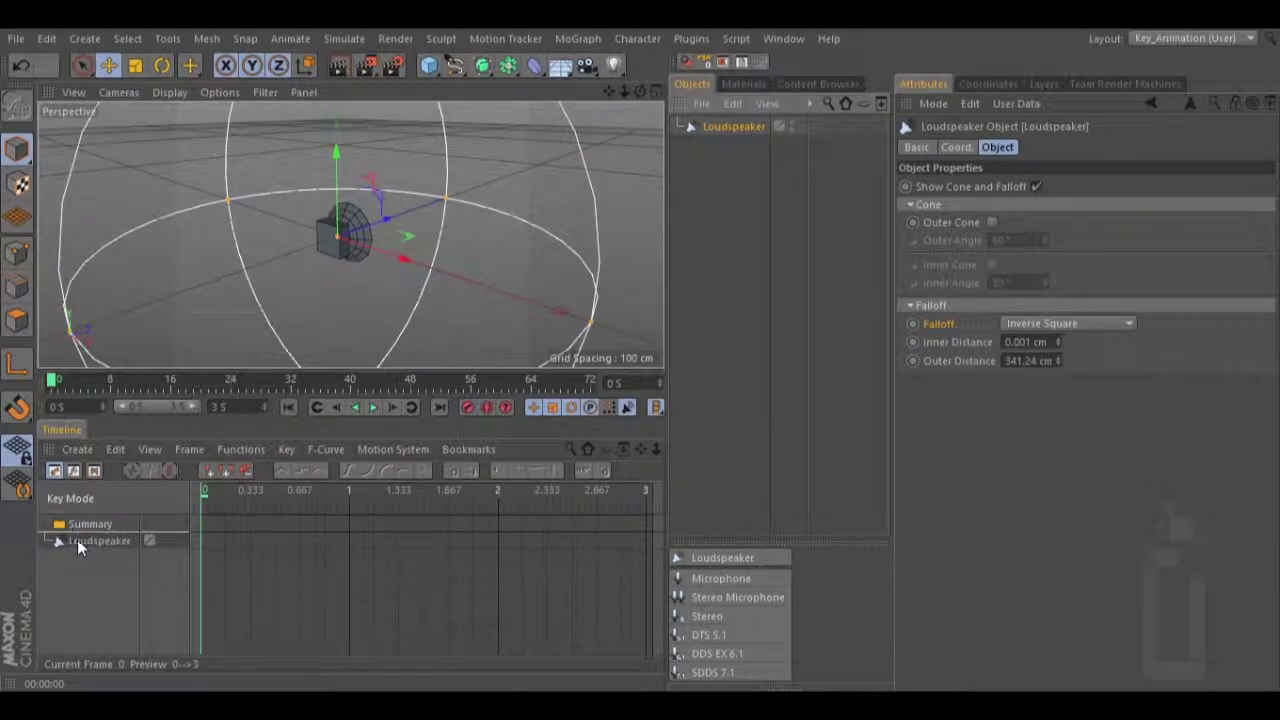
click(77, 540)
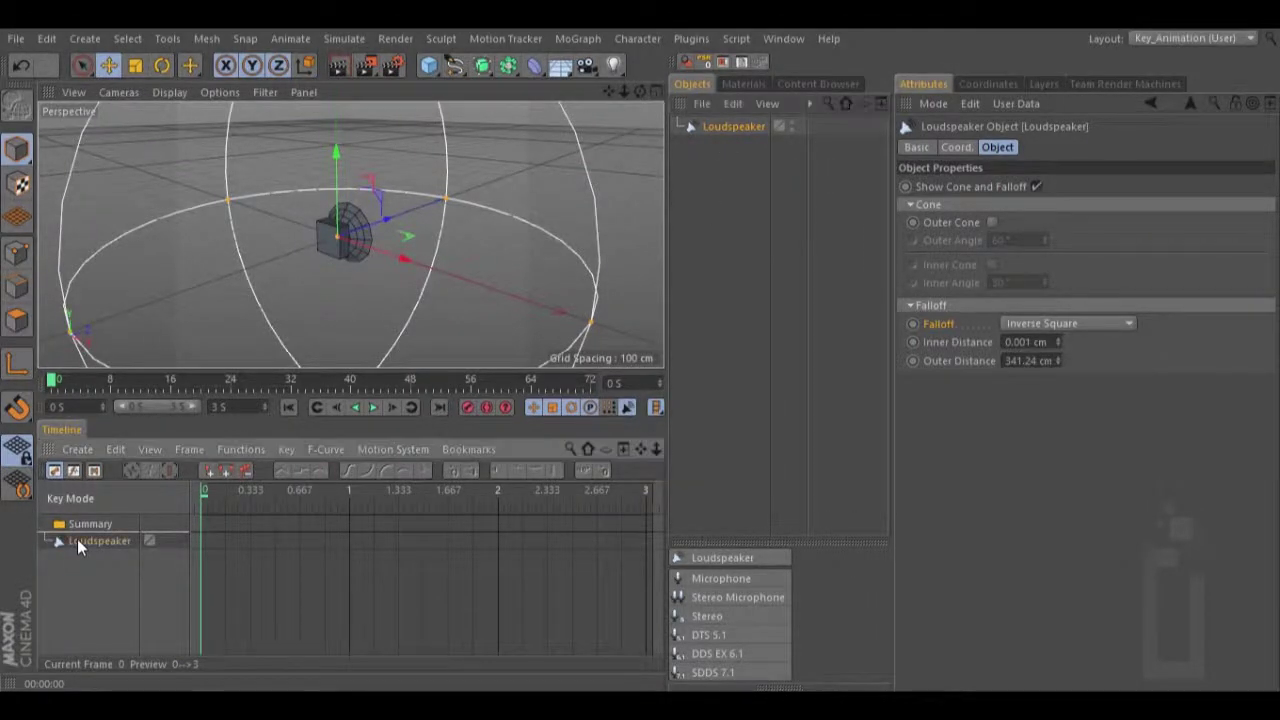
click(84, 452)
mouse_move(110, 497)
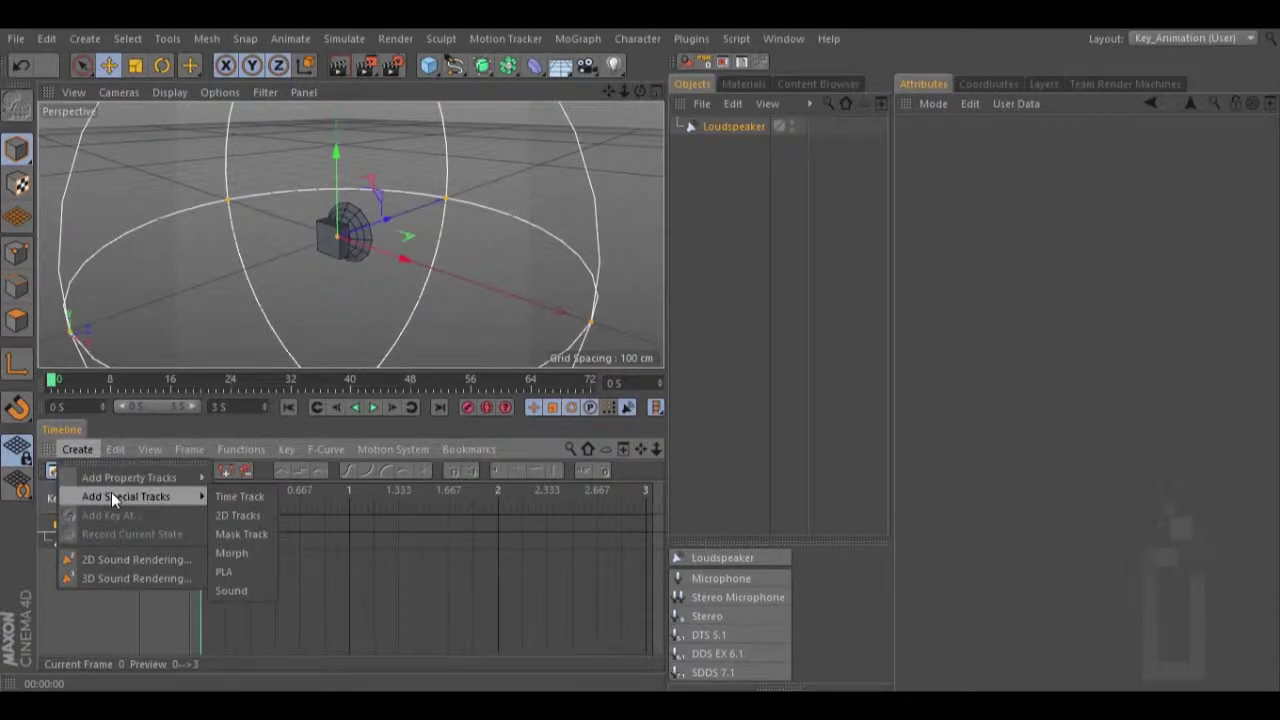
click(232, 590)
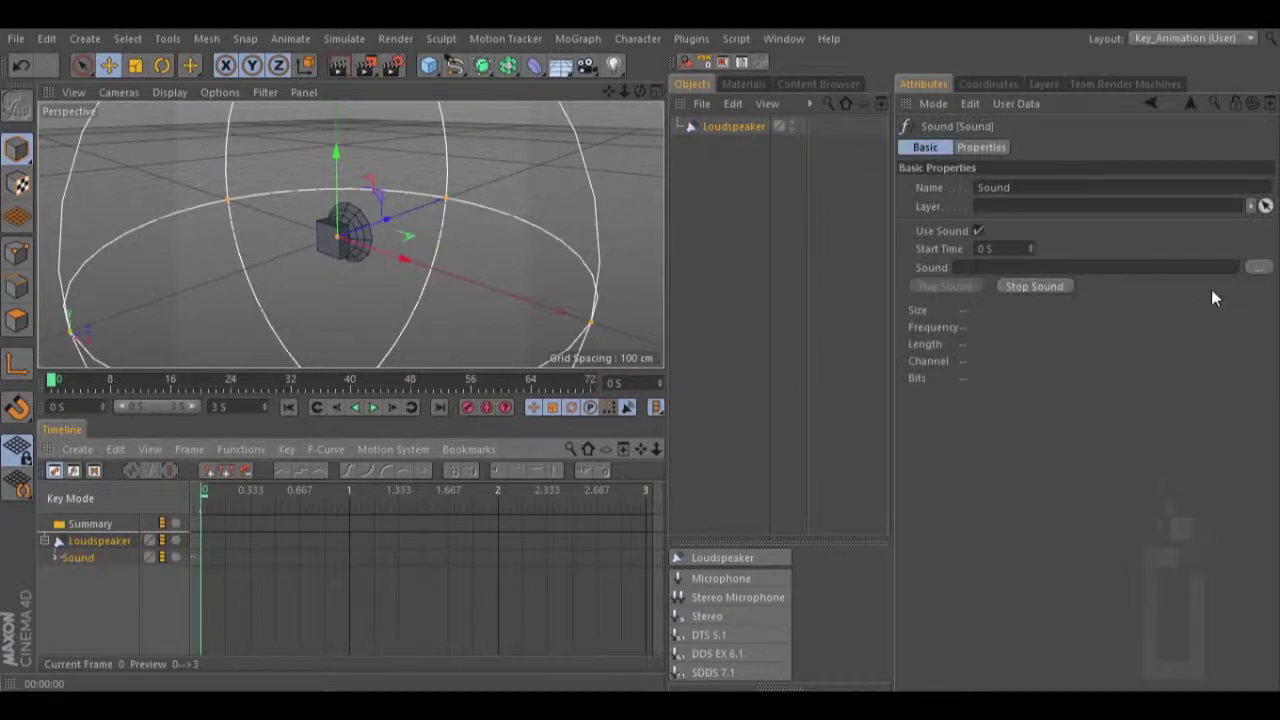
click(1258, 267)
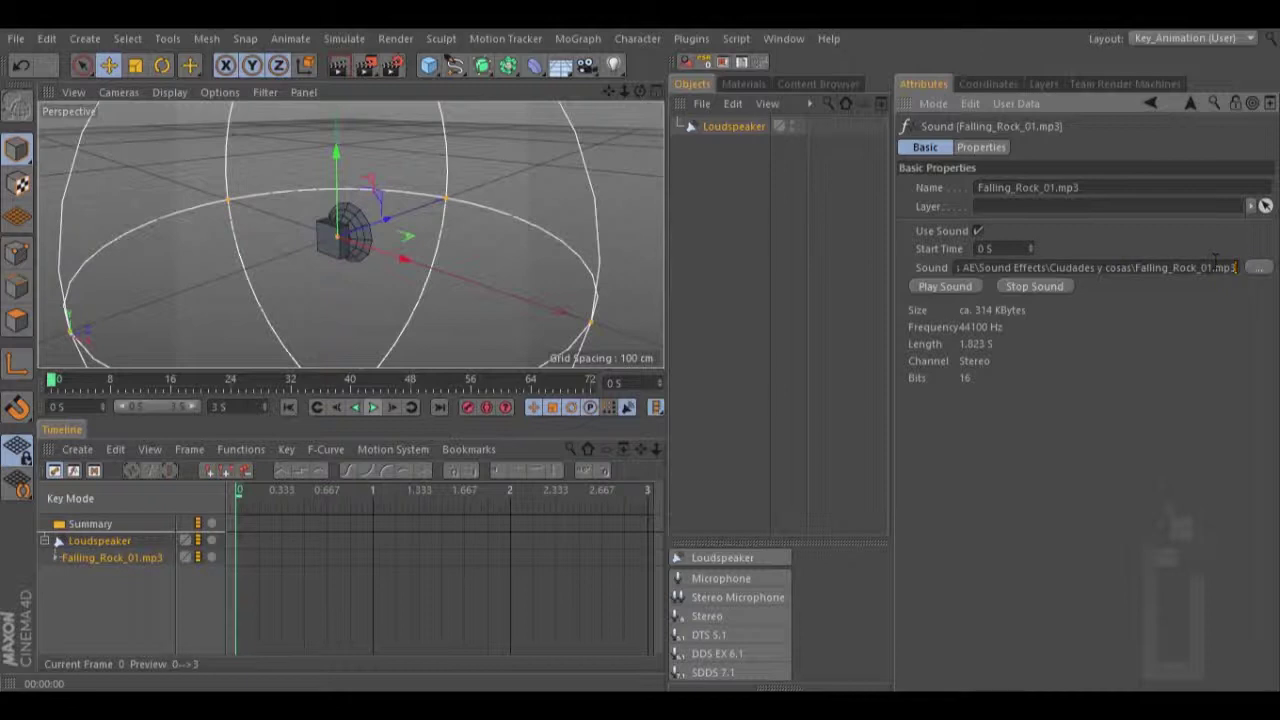
Play the animation forwards to preview the sound, and return the playhead to the start
click(372, 406)
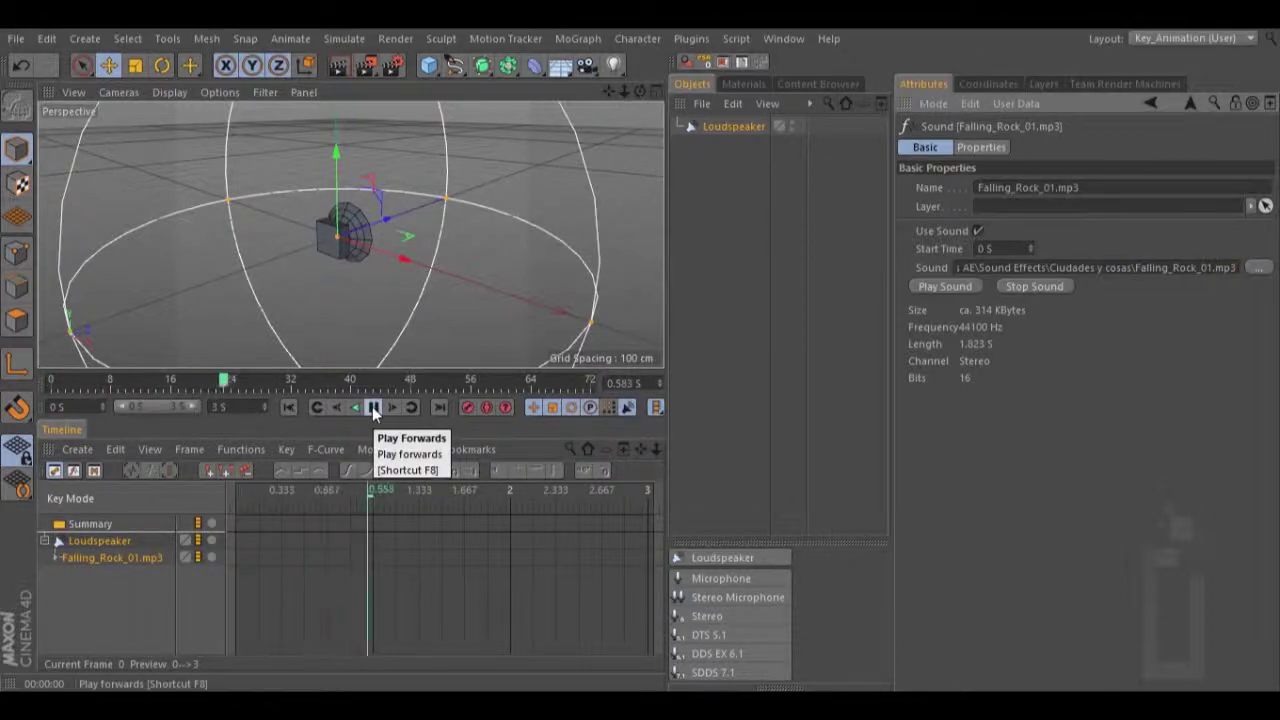
click(372, 406)
click(289, 406)
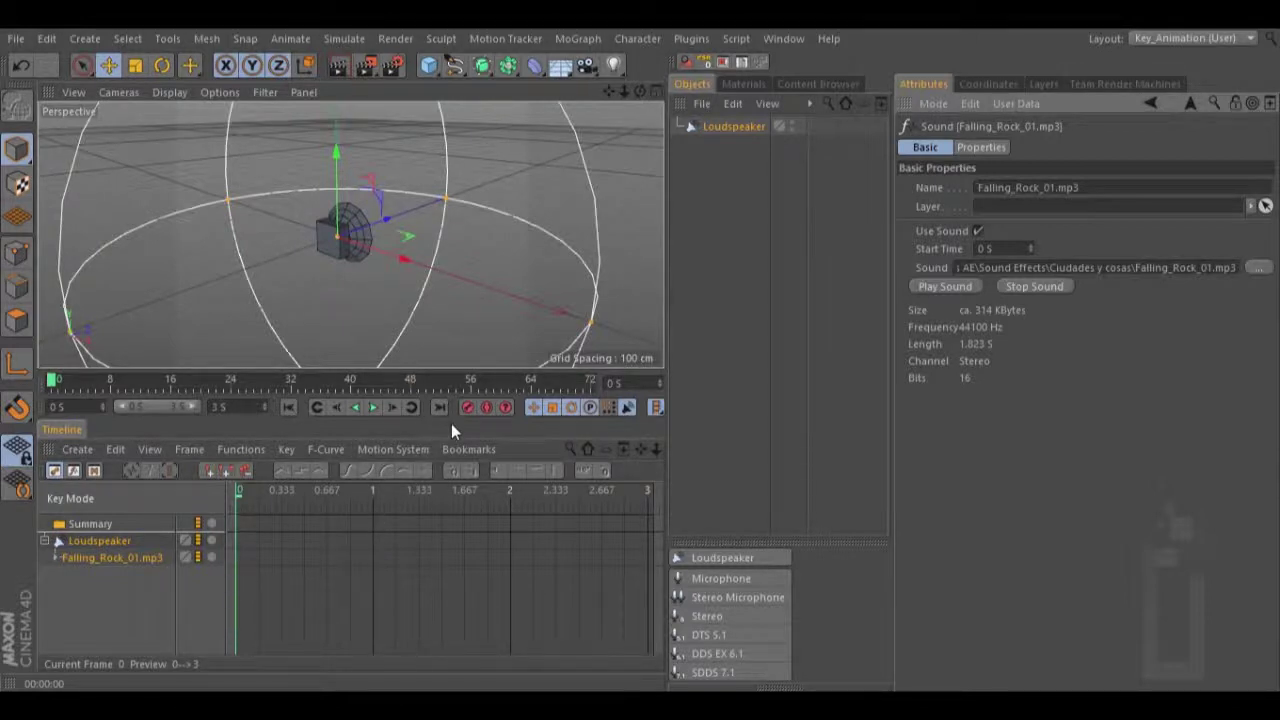
Check the Play Sound option and expand the Falling_Rock_01.mp3 track to show its waveform in the Timeline
click(284, 39)
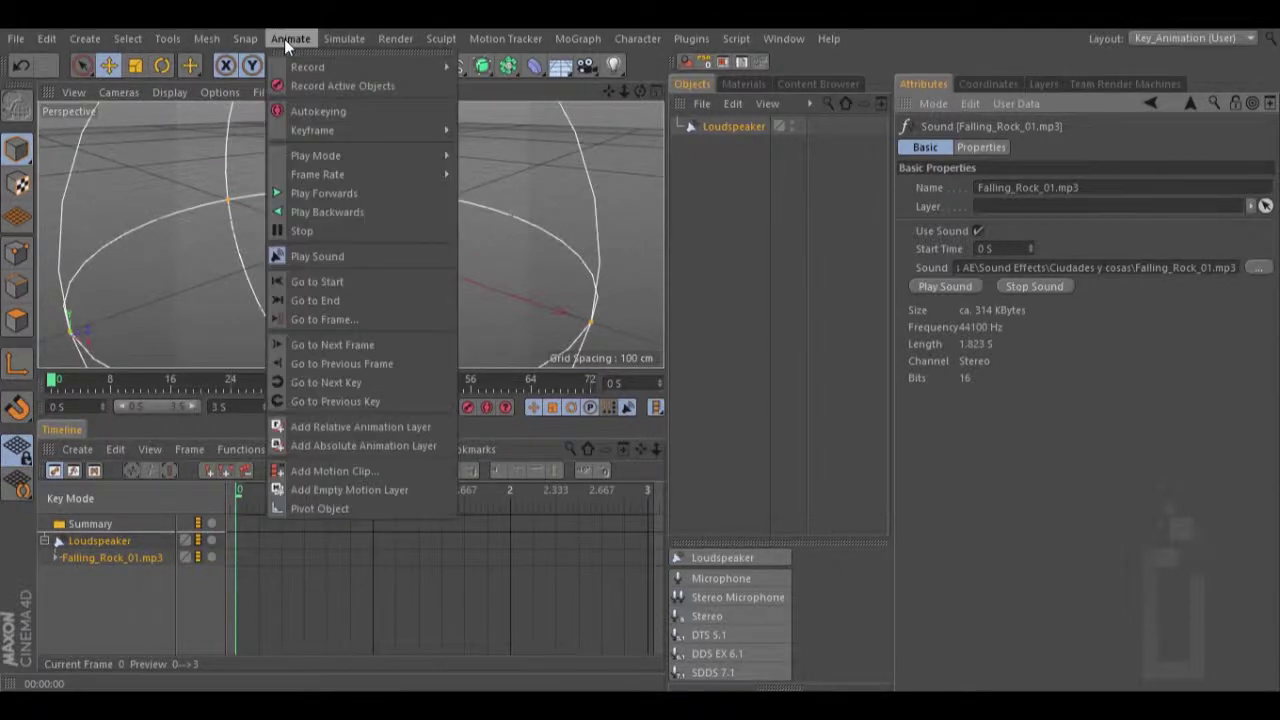
click(336, 256)
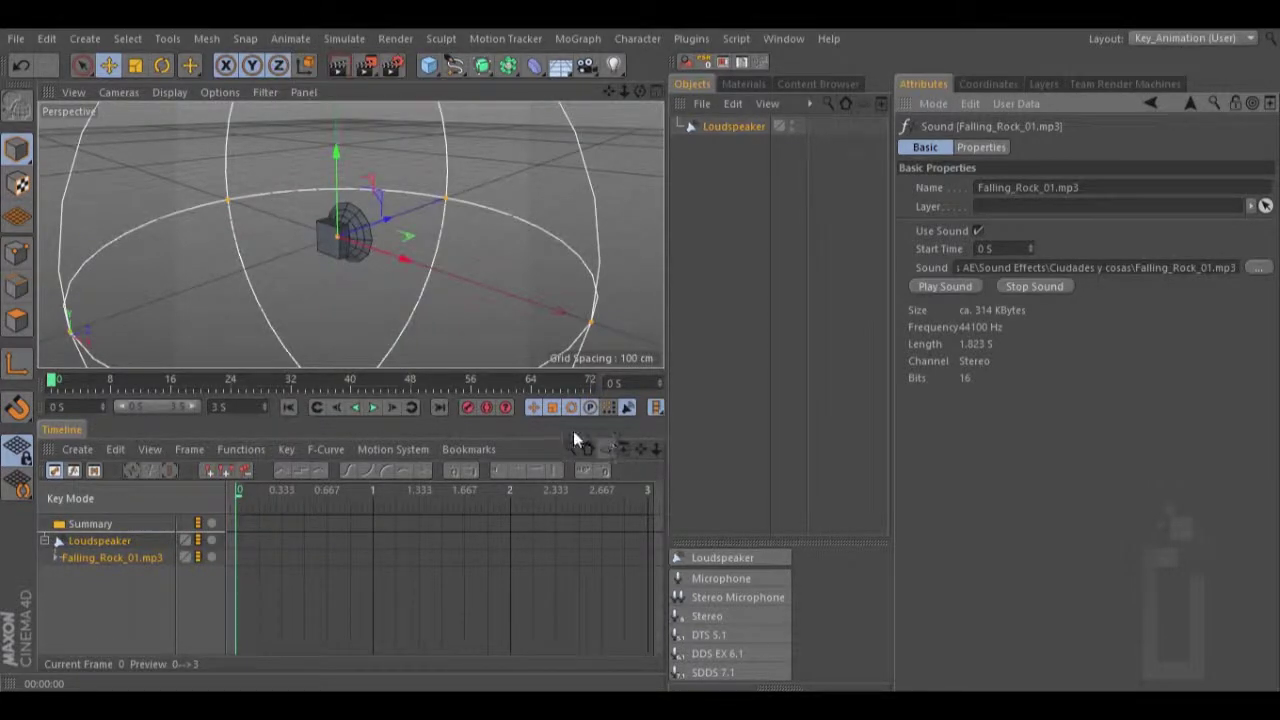
click(78, 557)
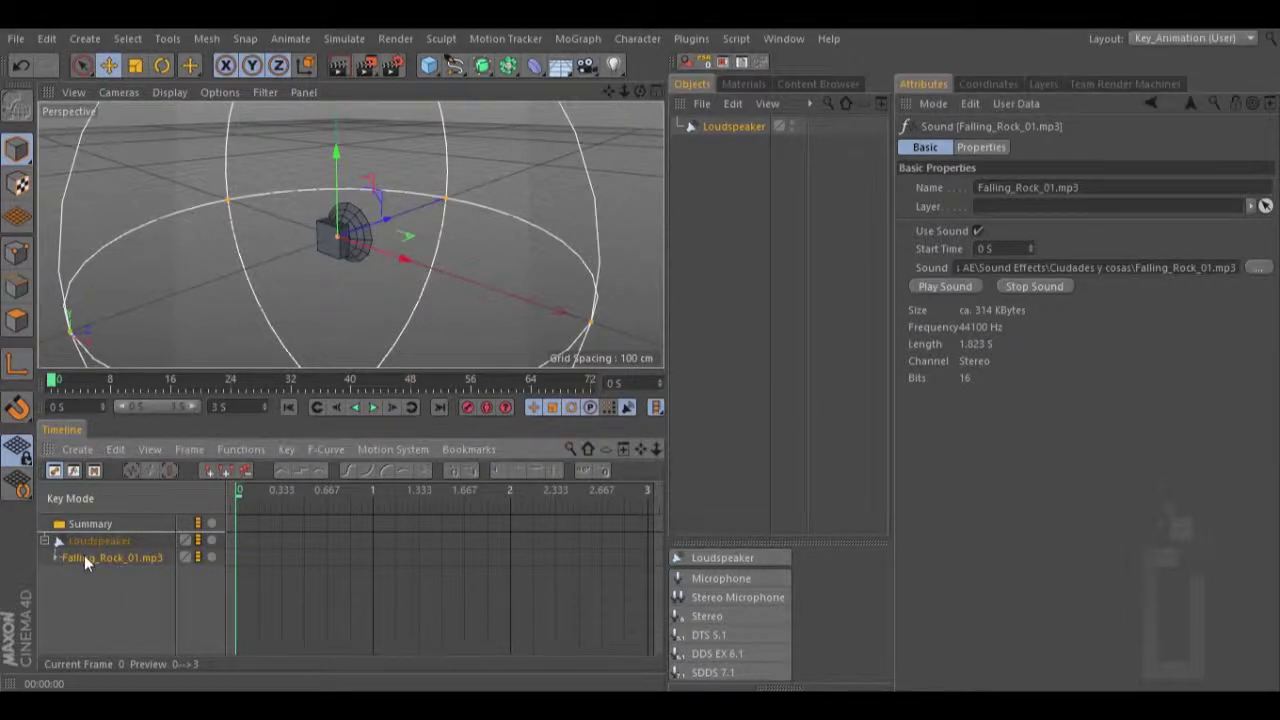
click(56, 559)
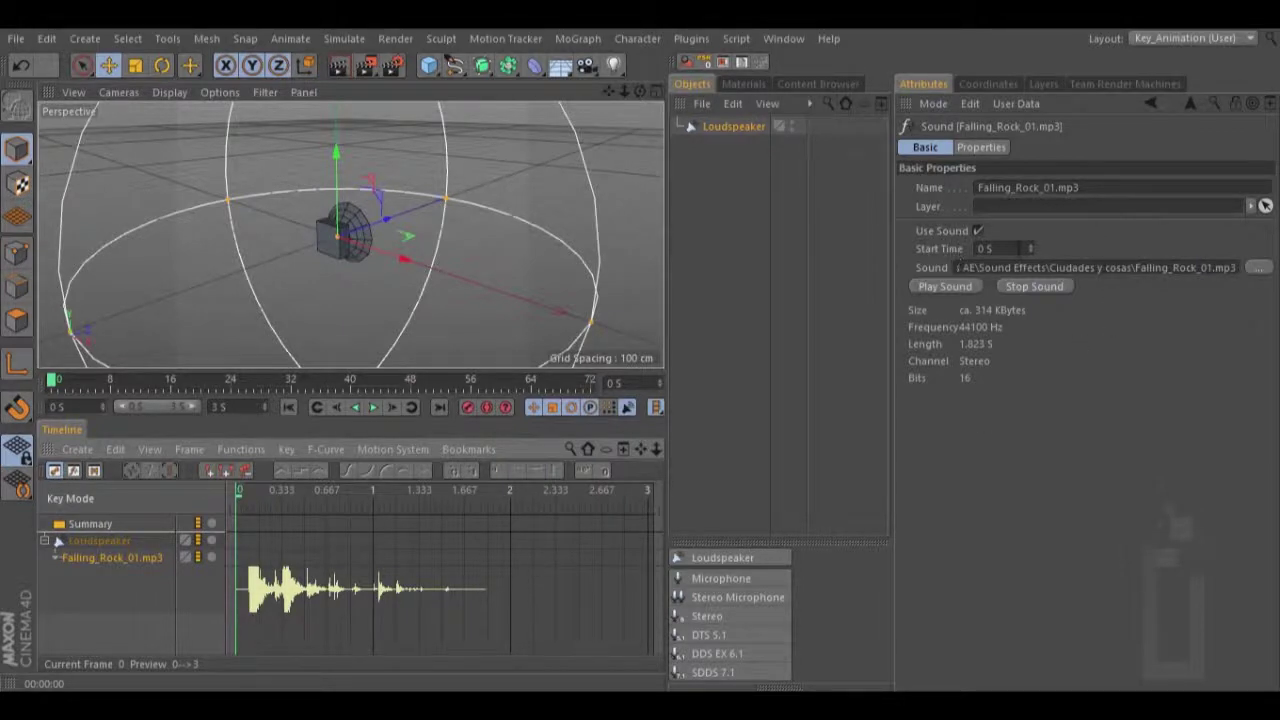
Try a start time of 1.042 s for the Falling_Rock_01.mp3 sound
drag(1030, 248, 1033, 252)
drag(1030, 247, 1030, 248)
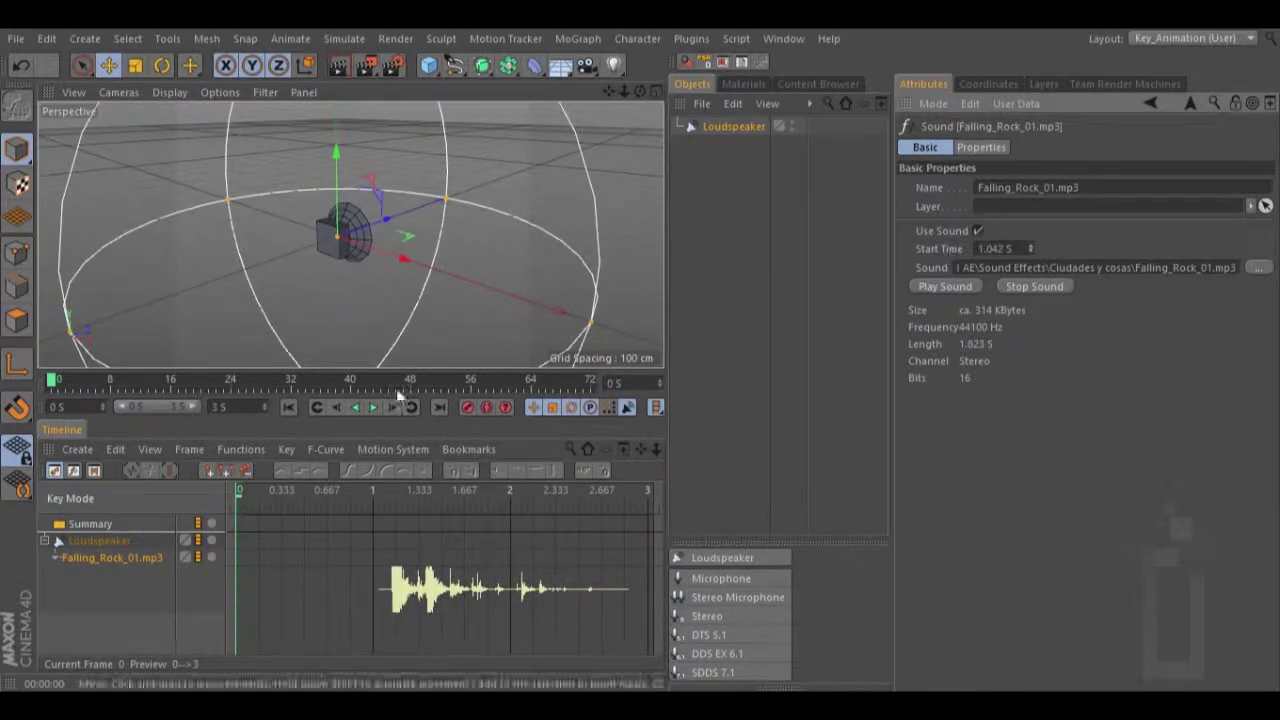
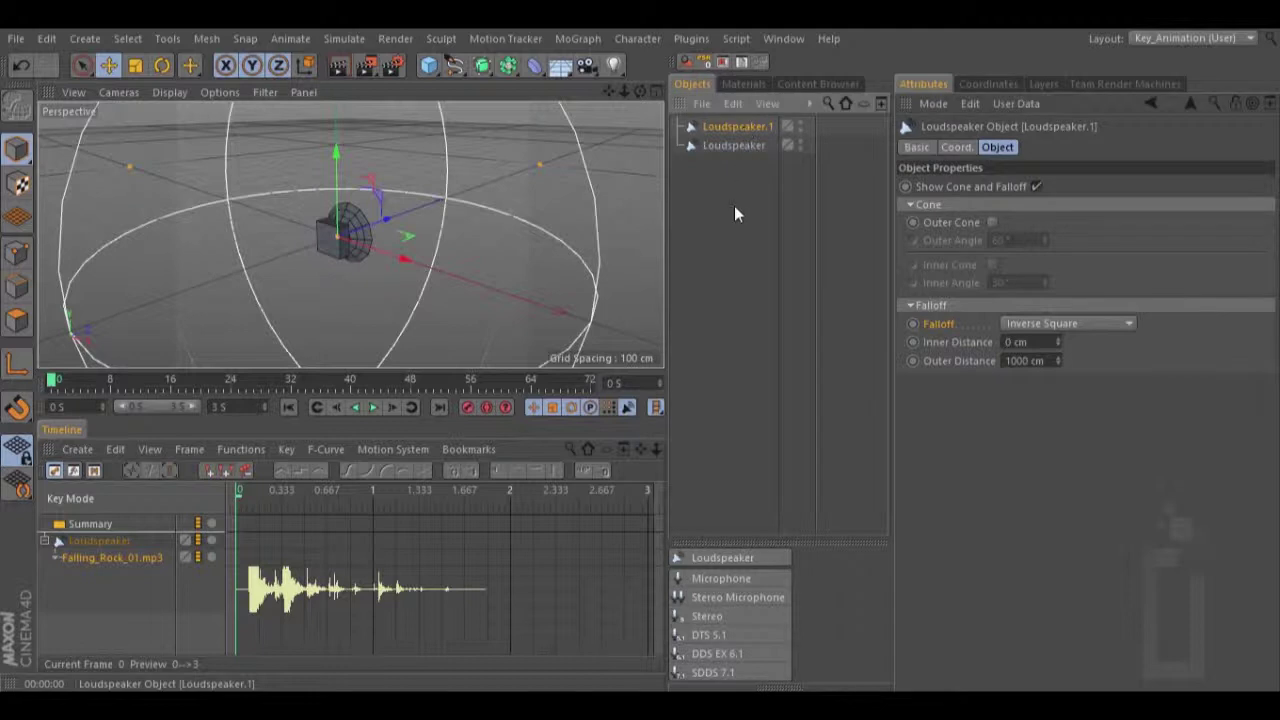
Switch the Timeline to Automatic Mode and collapse the first Loudspeaker's sound track
click(148, 449)
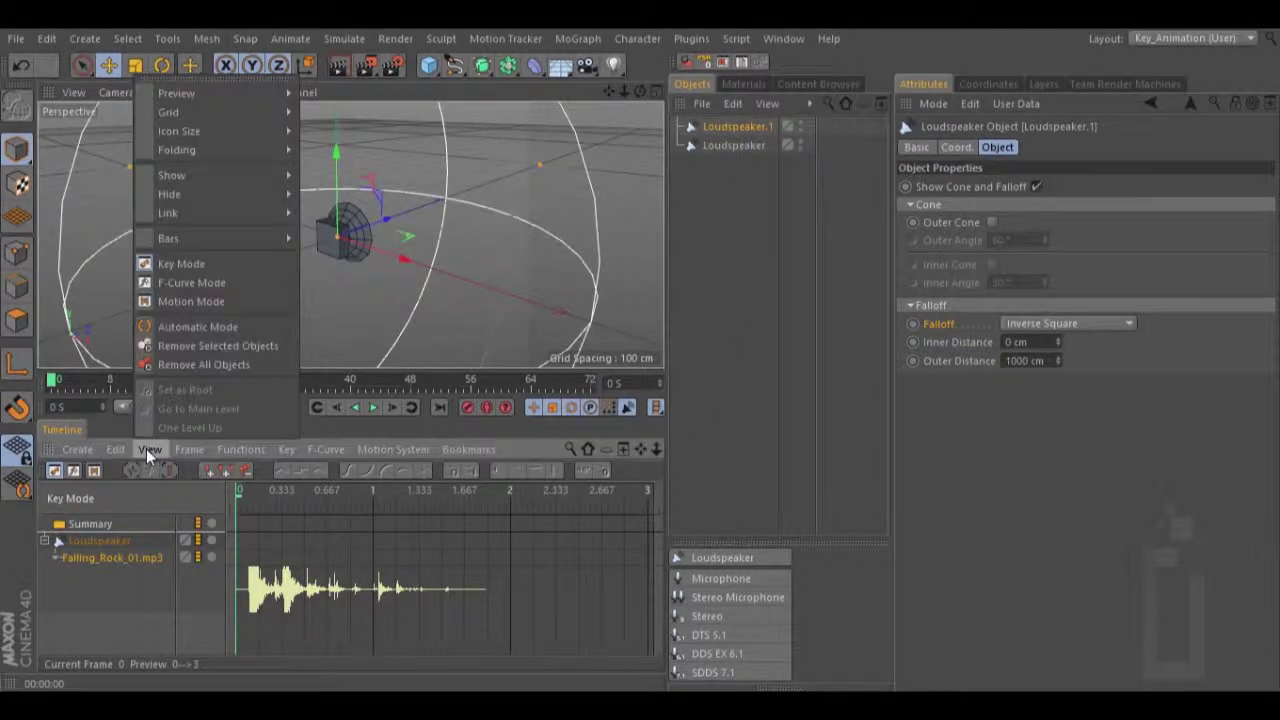
click(198, 327)
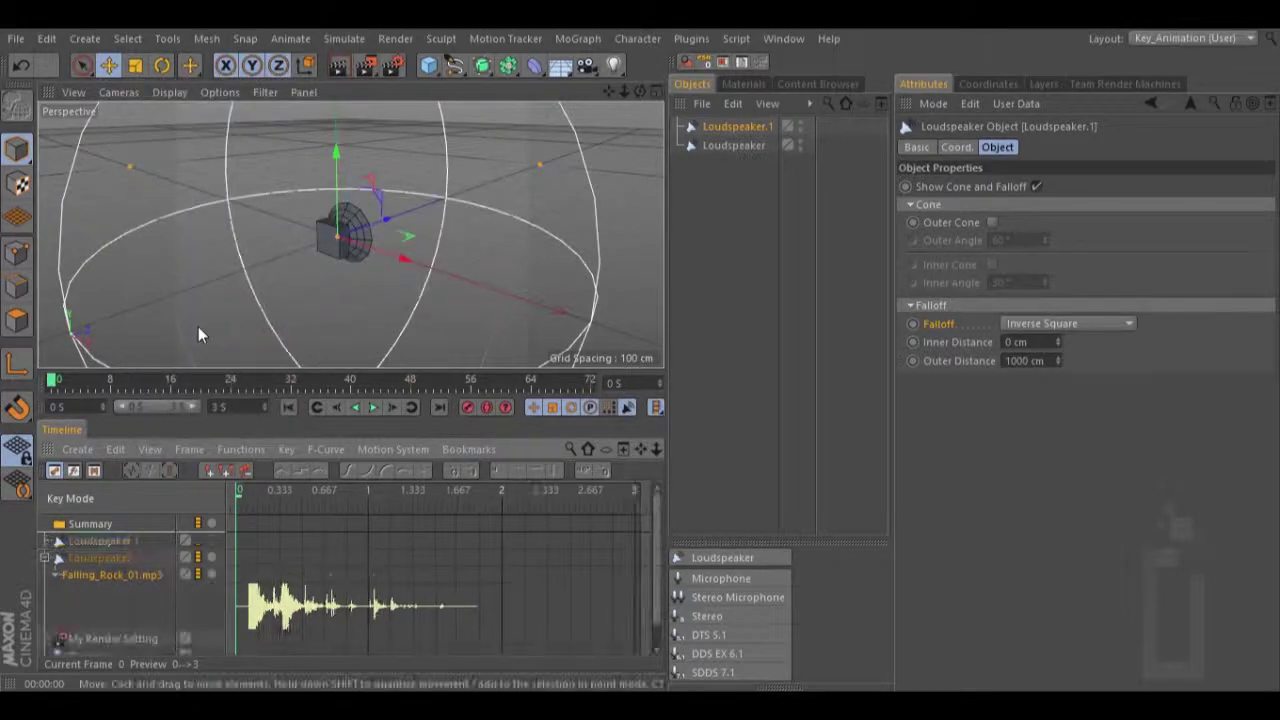
click(45, 557)
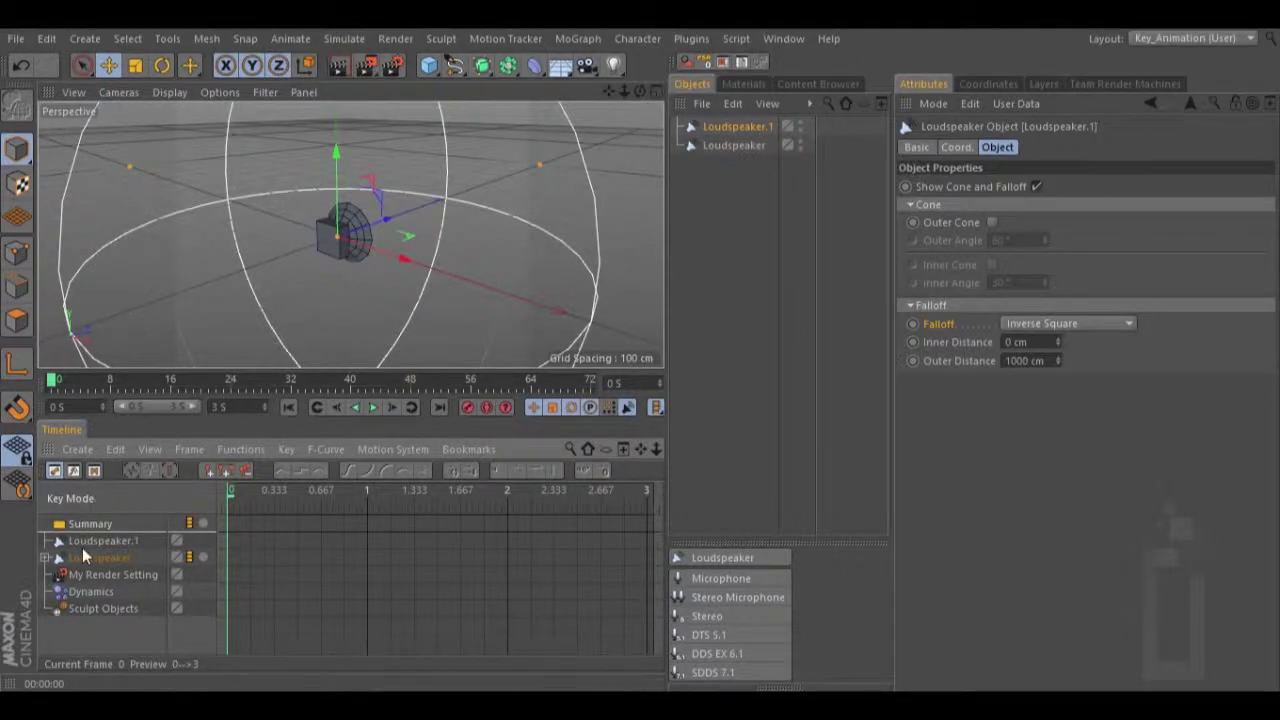
Give Loudspeaker.1 a Sound special track in the Timeline using Falling_Rock_03.mp3
click(92, 540)
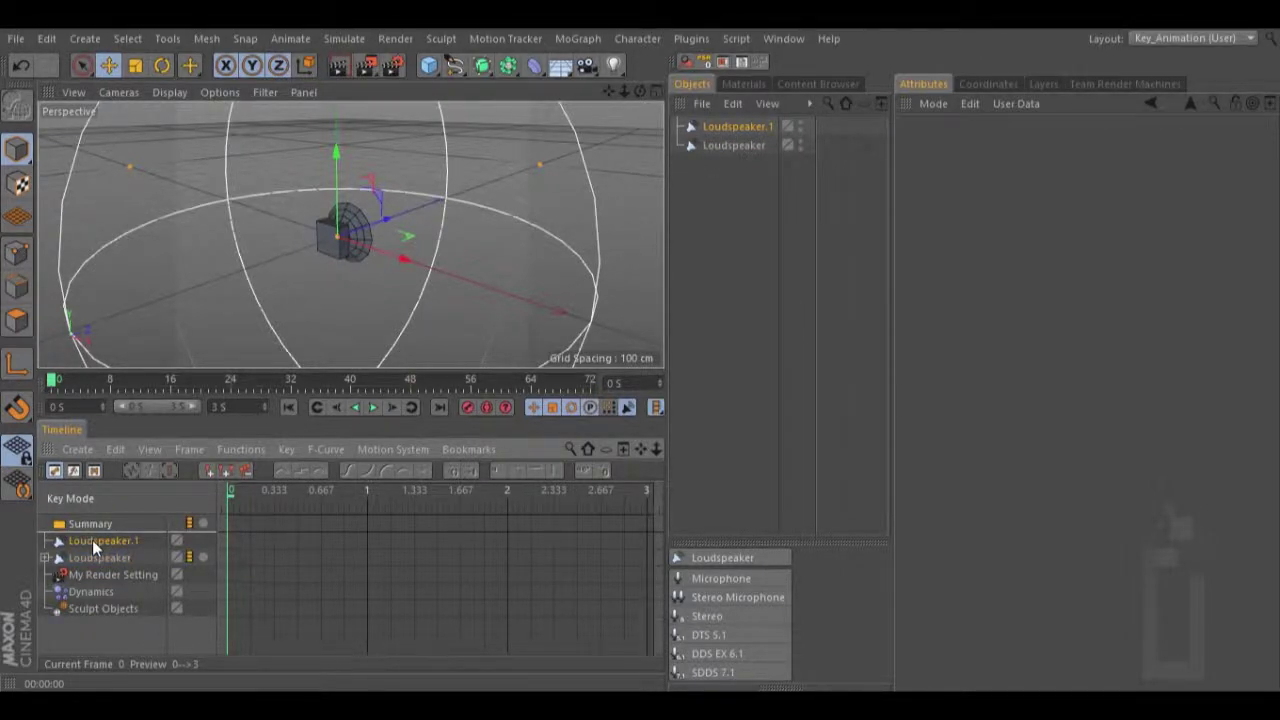
click(77, 450)
mouse_move(126, 500)
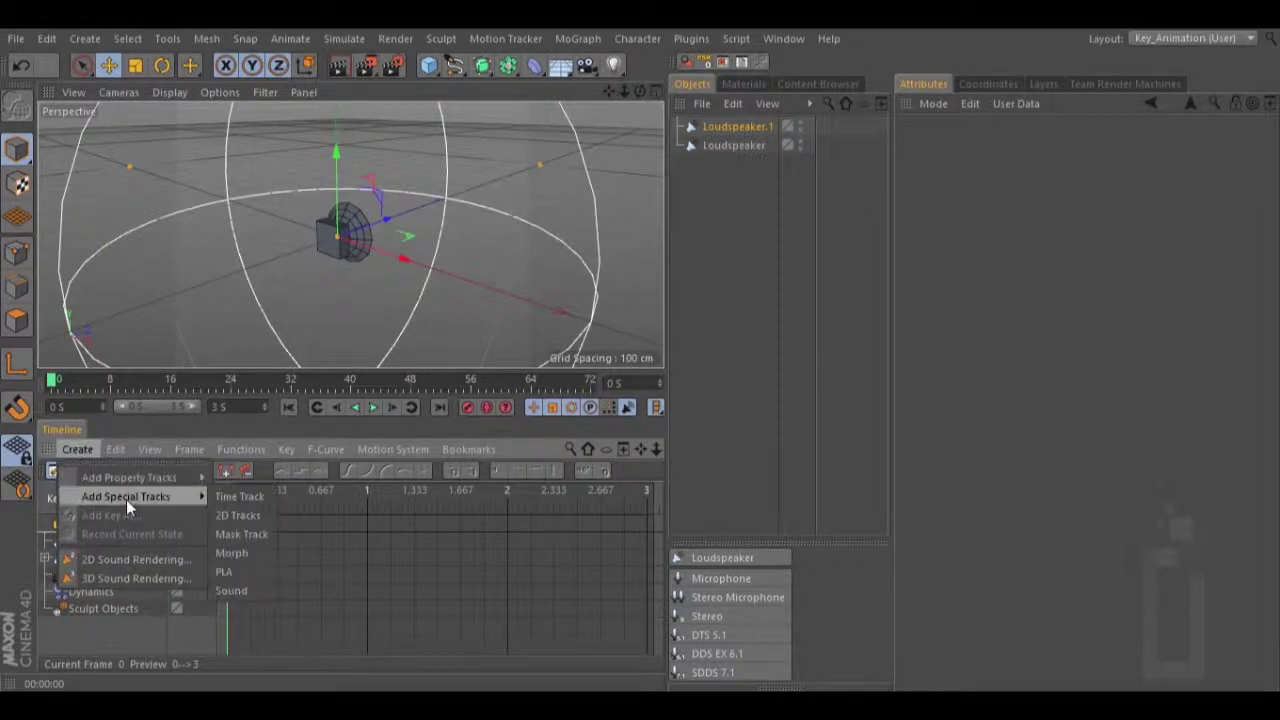
click(231, 590)
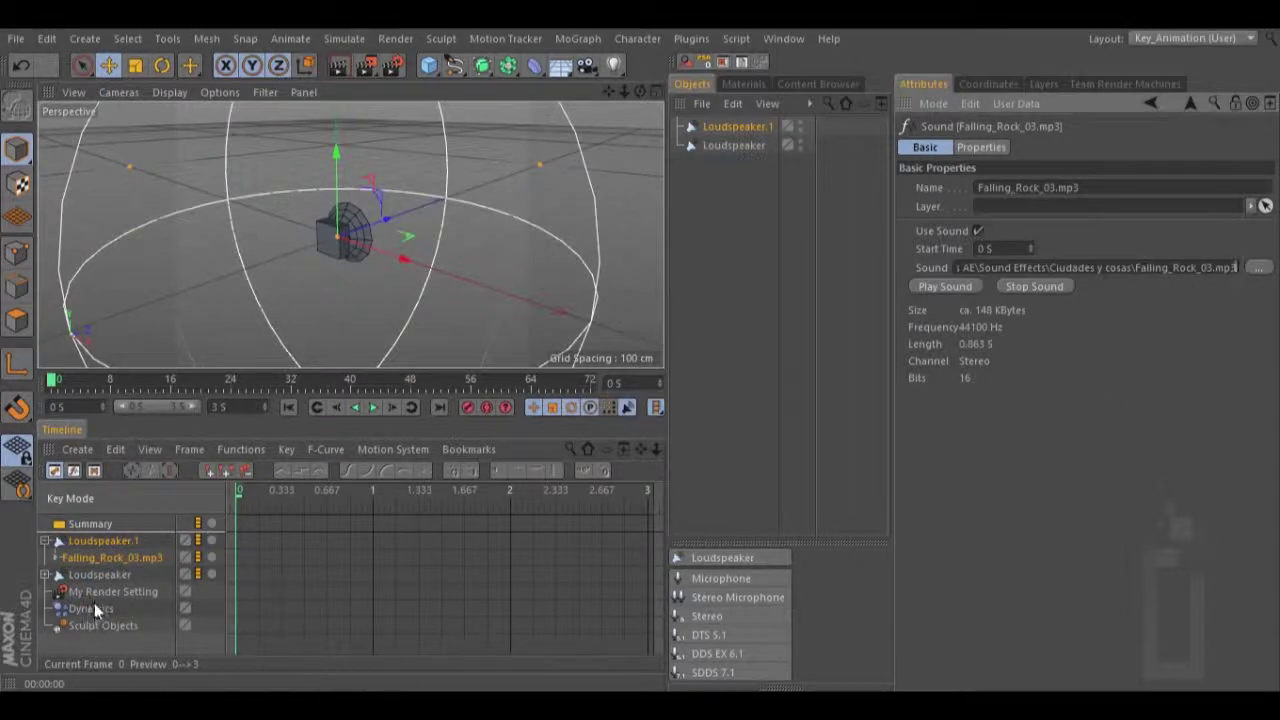
Filter the Timeline to show only objects that have animation tracks, and collapse Loudspeaker.1's track
click(150, 448)
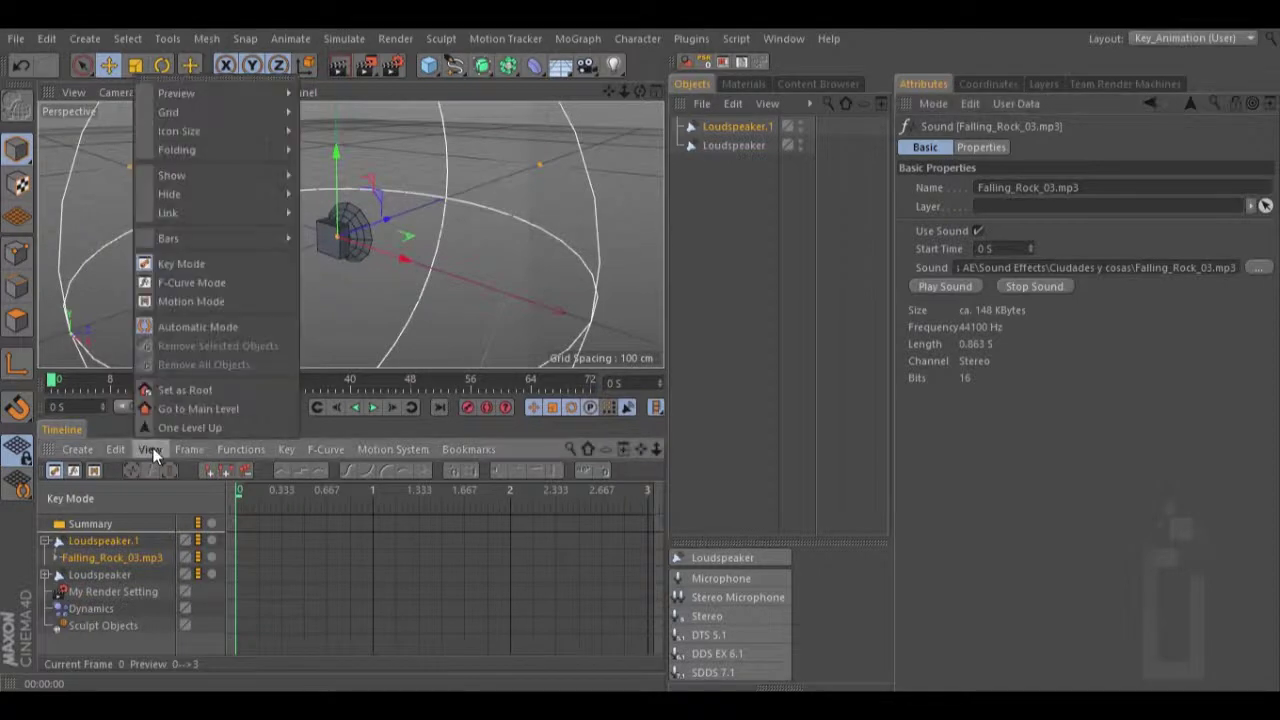
click(189, 449)
click(150, 448)
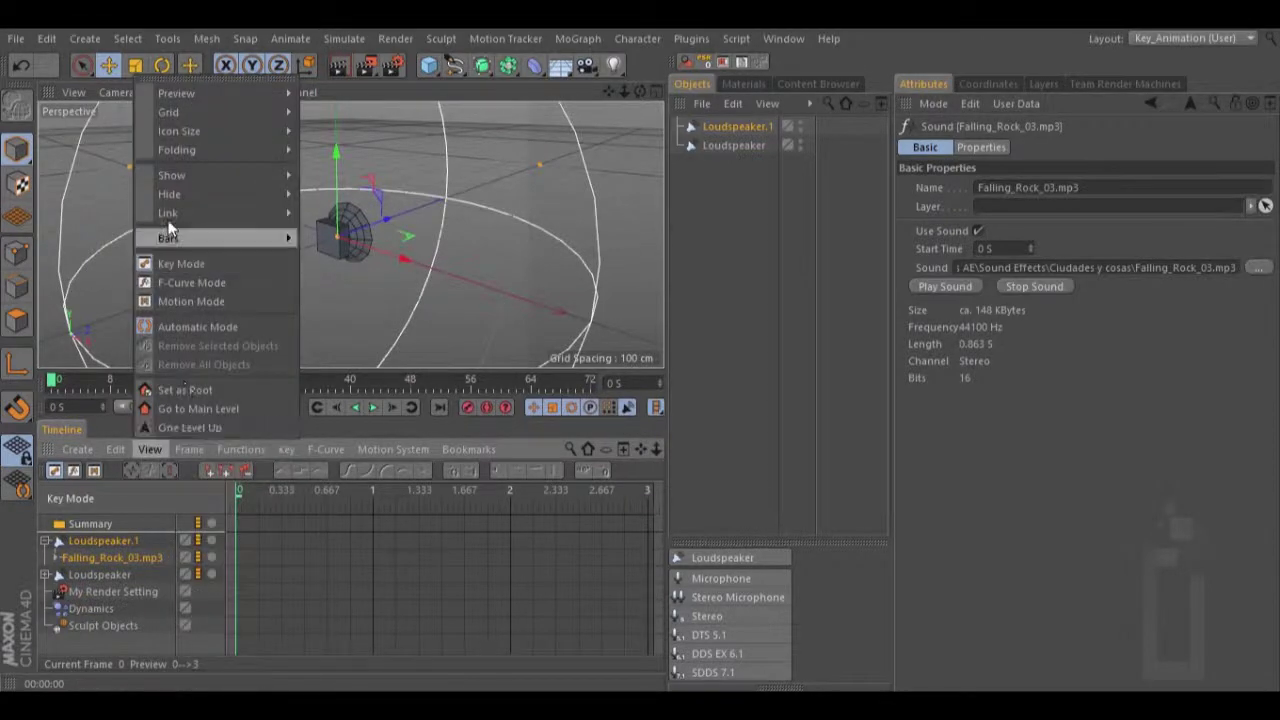
mouse_move(178, 177)
click(338, 181)
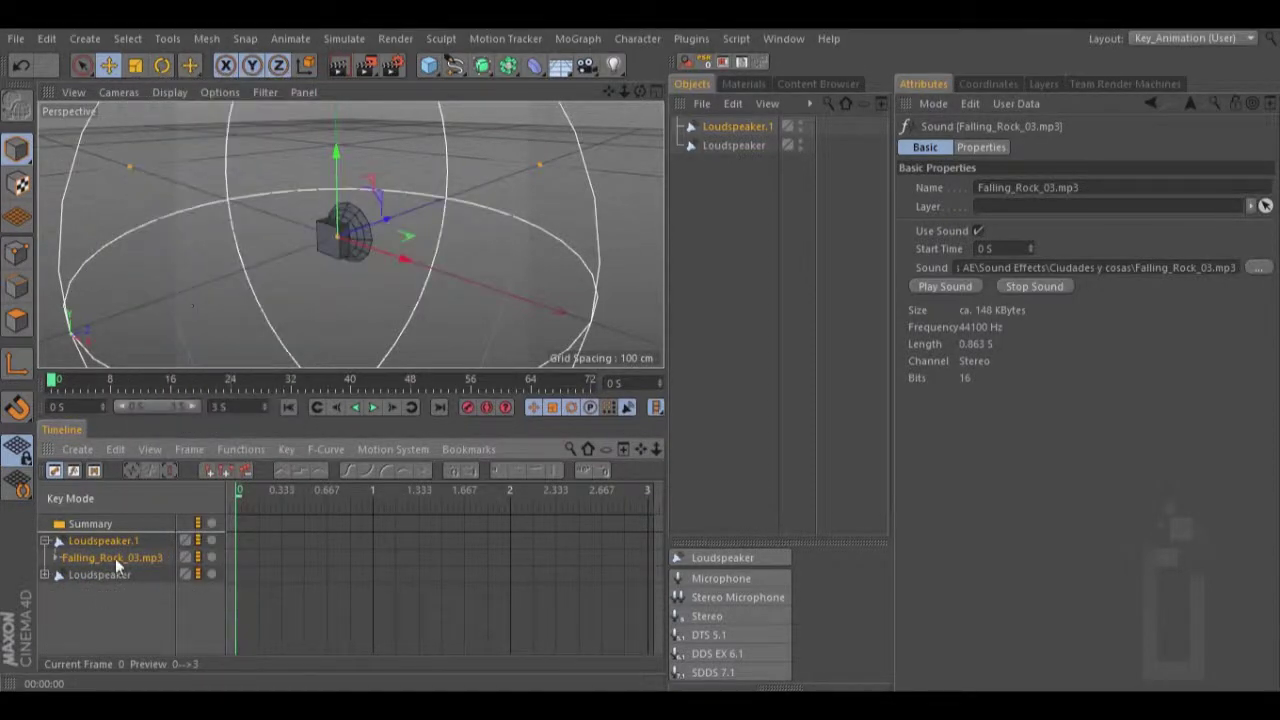
click(44, 540)
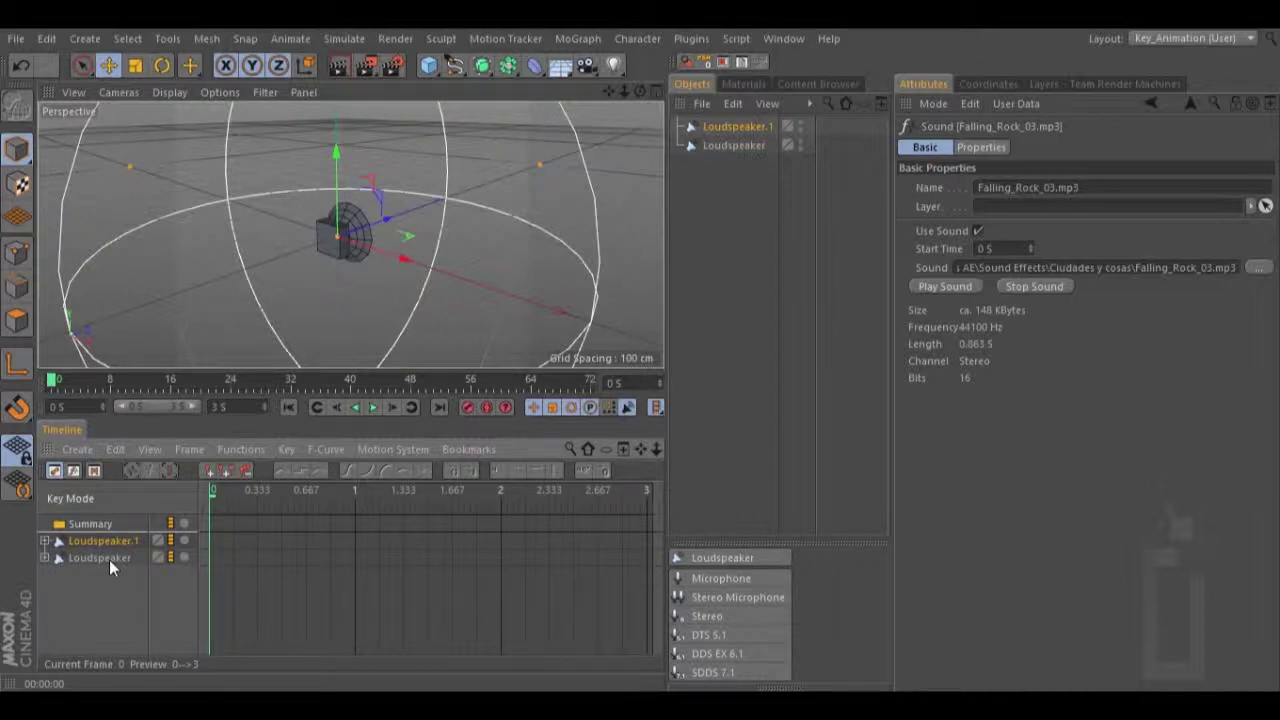
Move Loudspeaker.1 along its Z axis, well away from the first loudspeaker
click(715, 125)
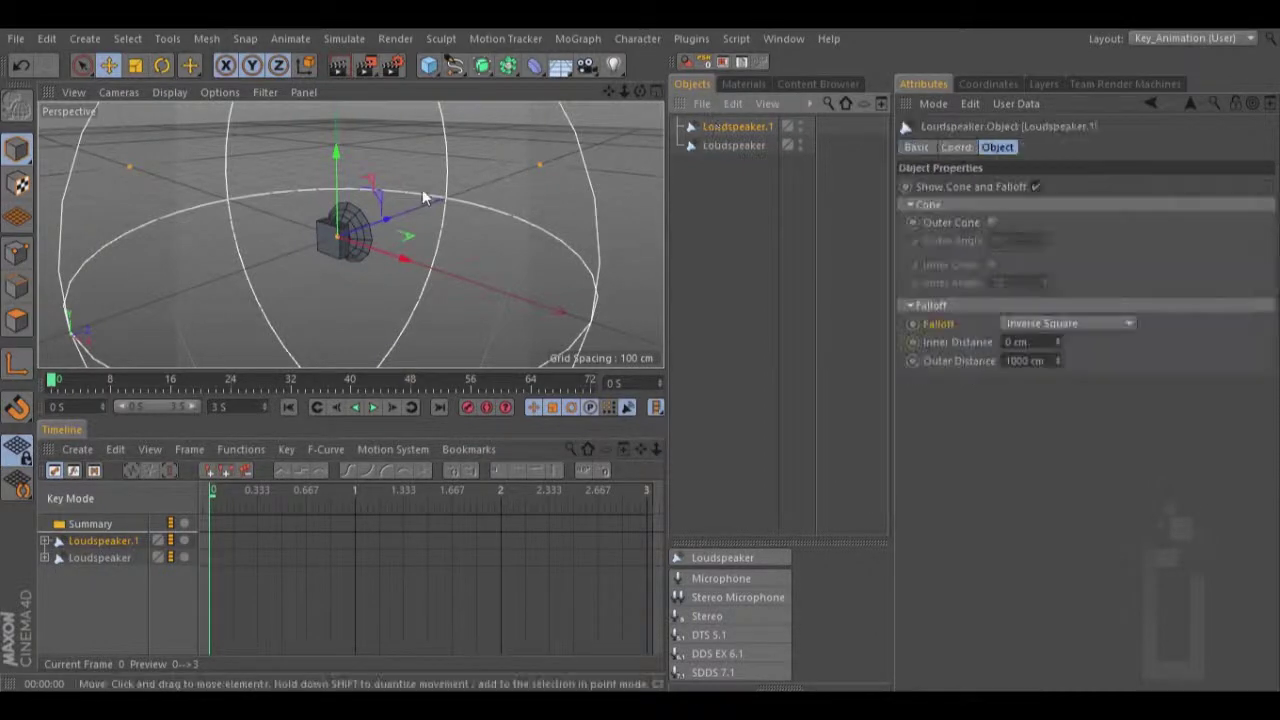
drag(388, 219, 560, 158)
Set Use Color to On for Loudspeaker.1 and make its display color green with a hue of 106°
click(928, 146)
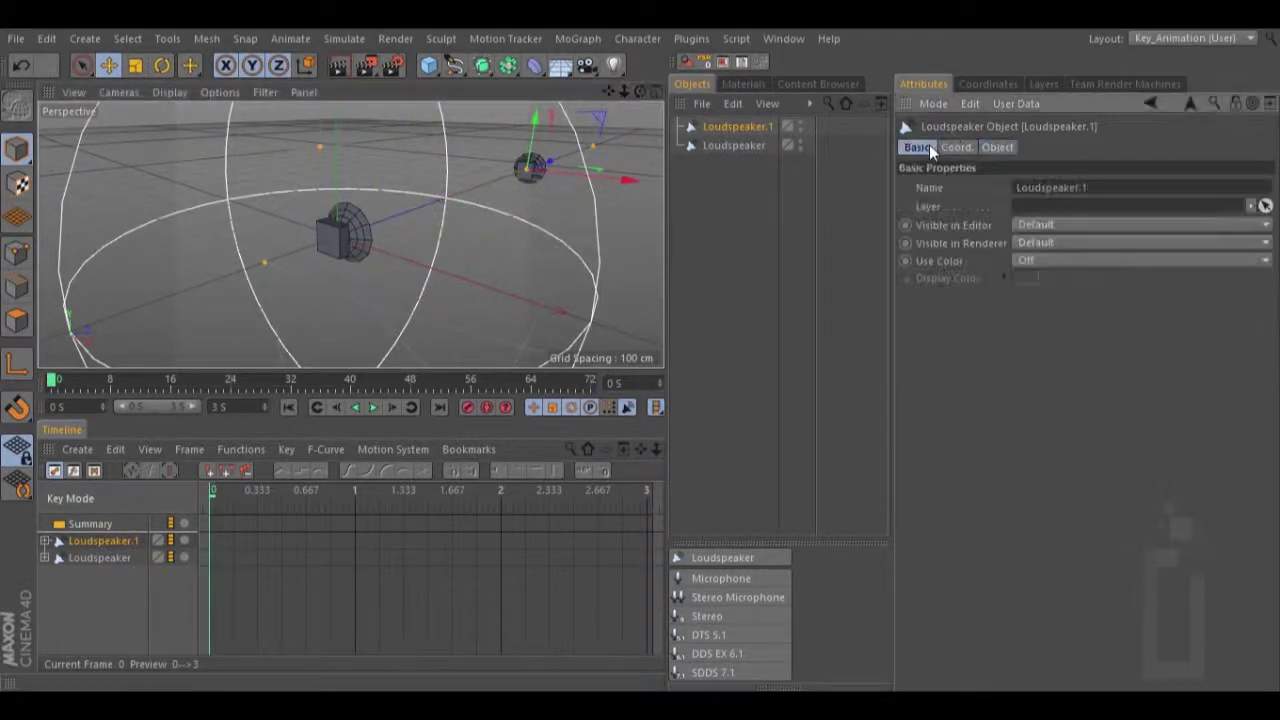
click(1027, 260)
click(1048, 320)
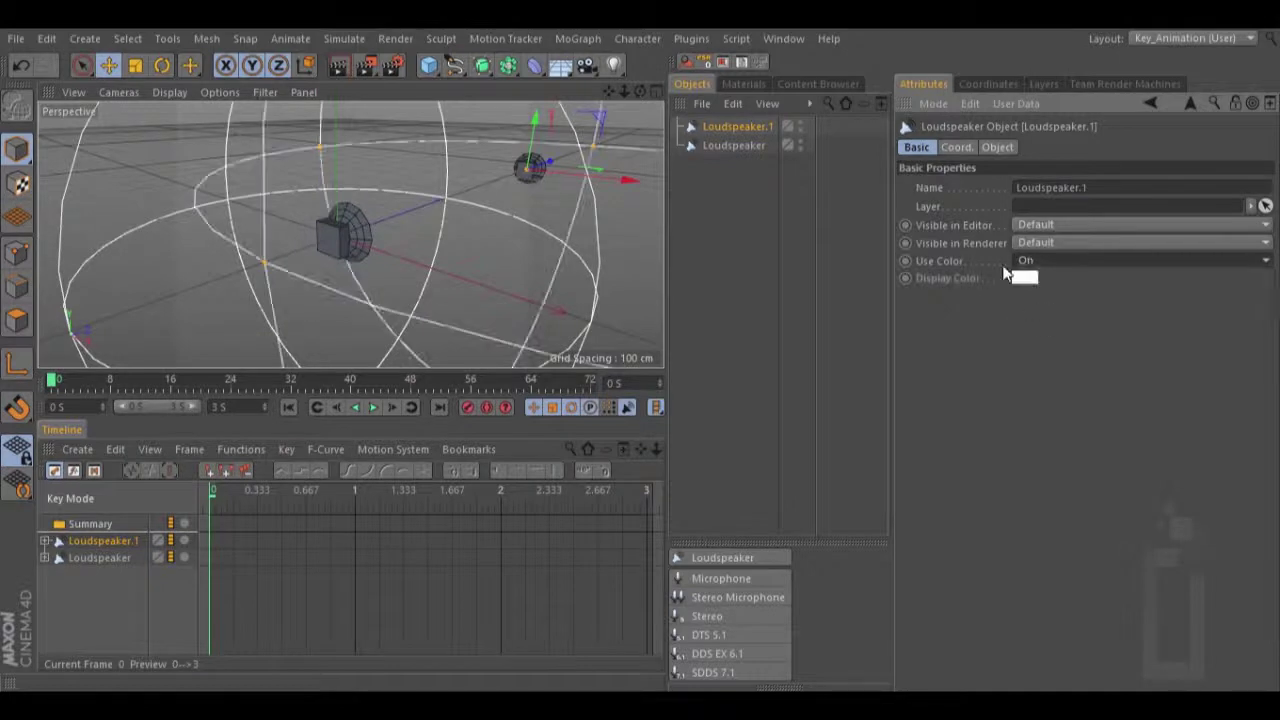
click(1012, 278)
click(1150, 280)
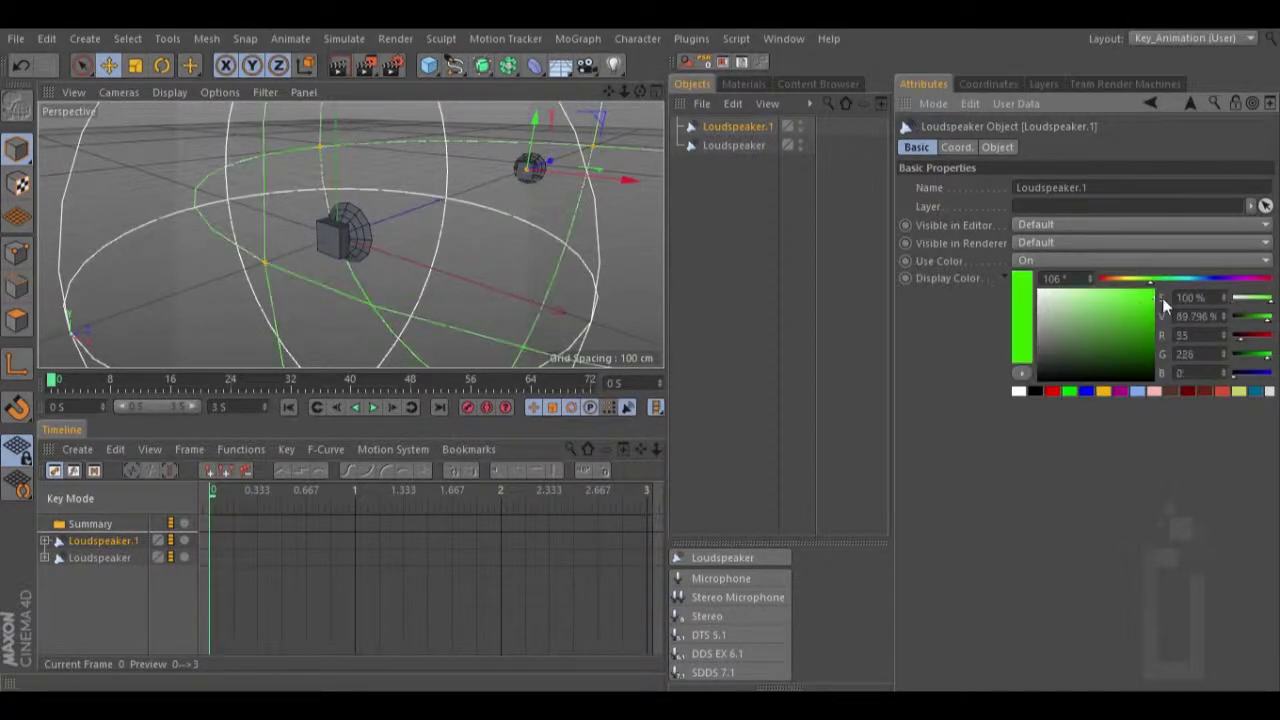
click(1012, 278)
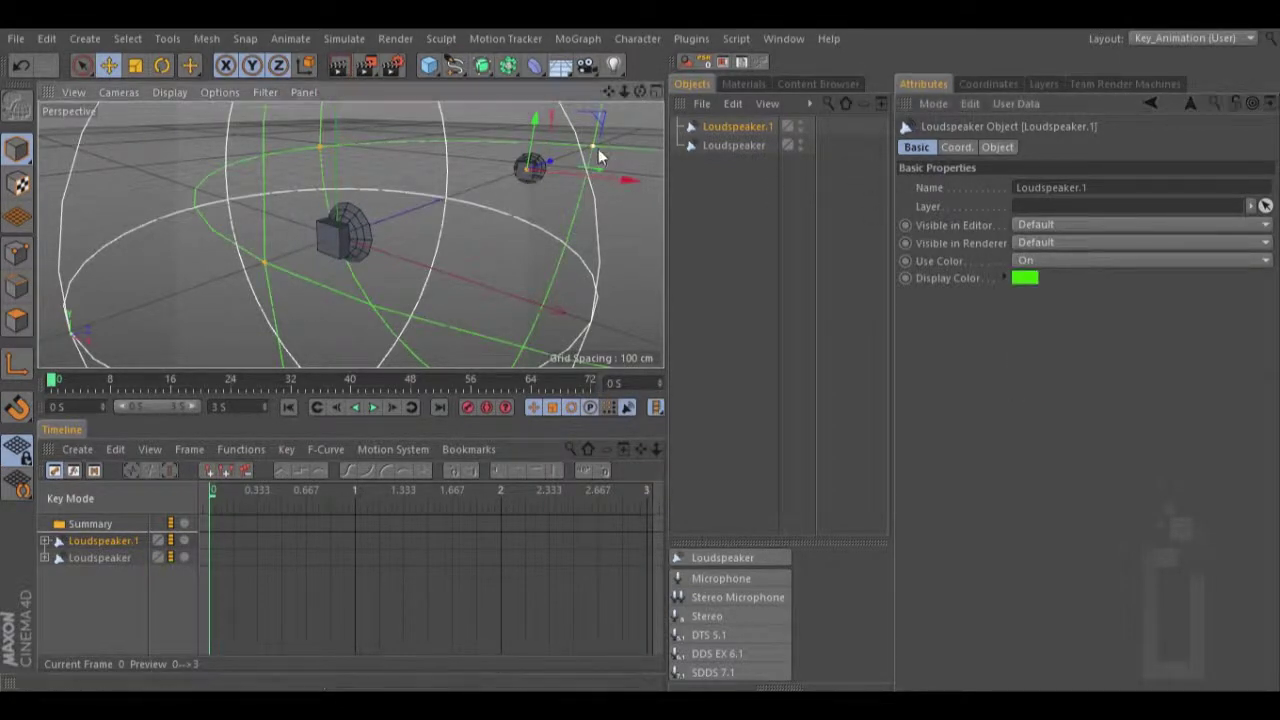
Shrink Loudspeaker.1's outer falloff distance in the viewport and rotate it 180° horizontally to face the first loudspeaker
drag(598, 155, 547, 165)
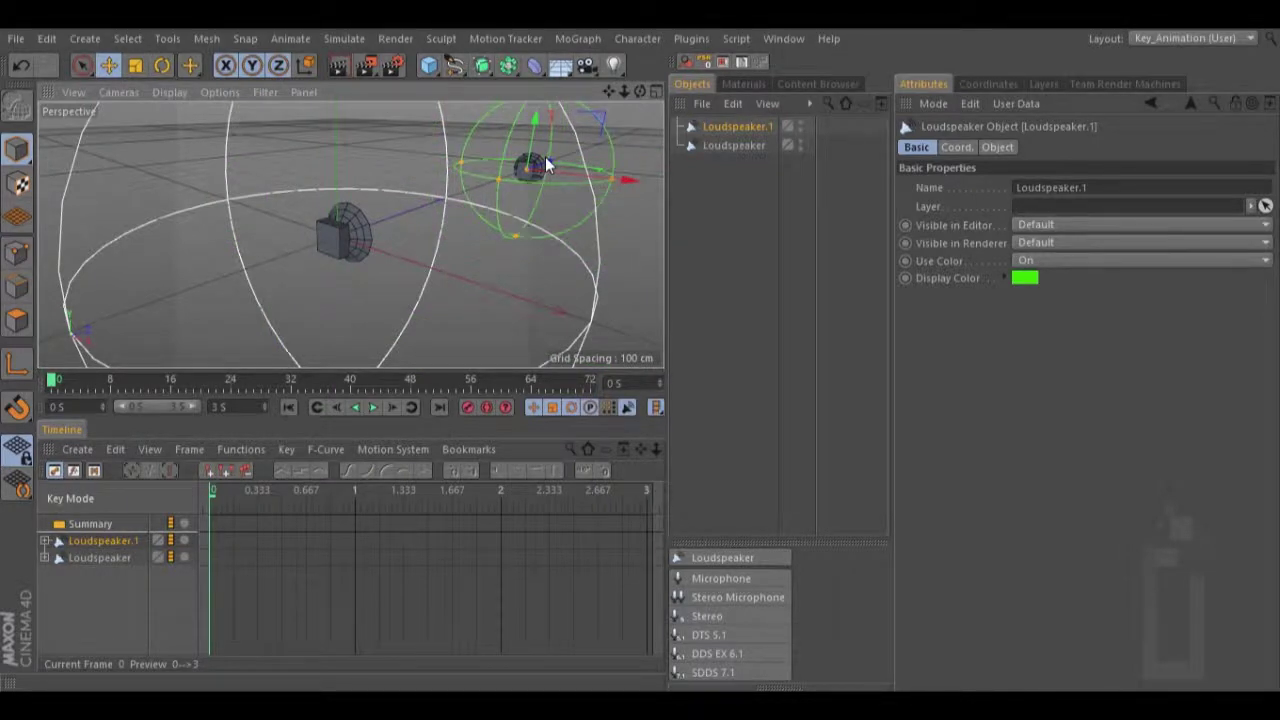
key(r)
drag(545, 180, 117, 171)
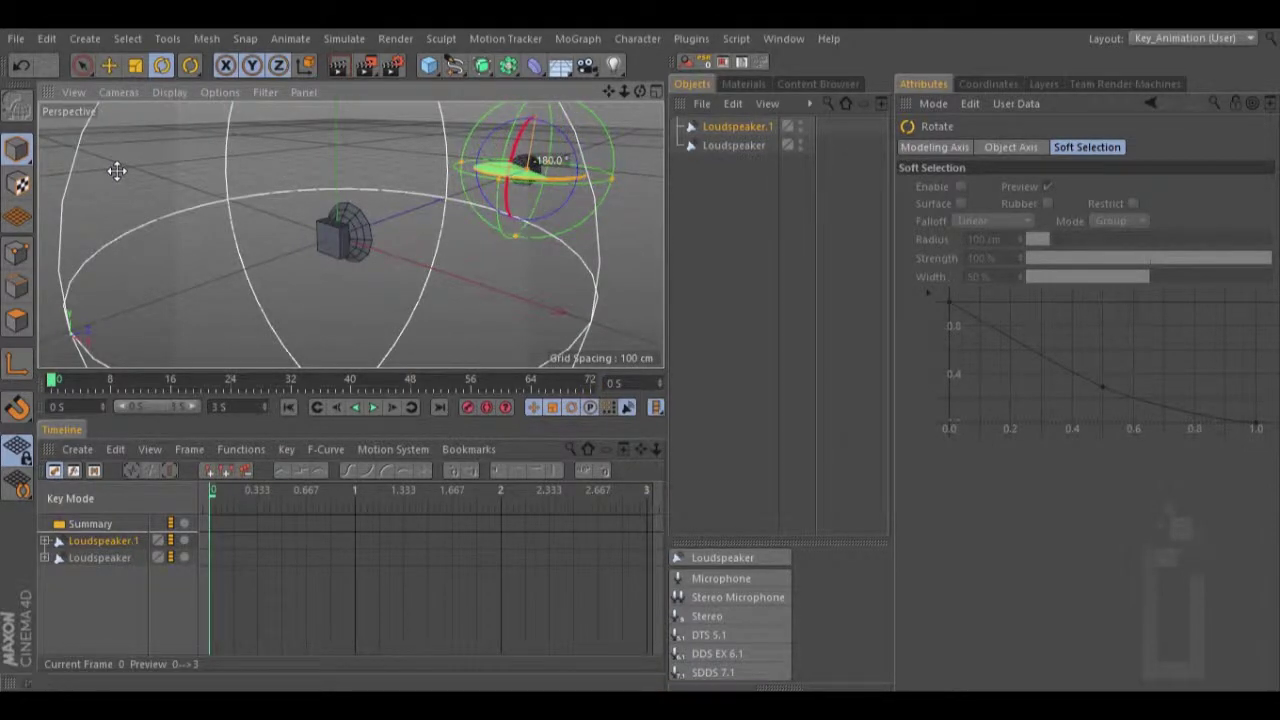
click(701, 190)
click(750, 128)
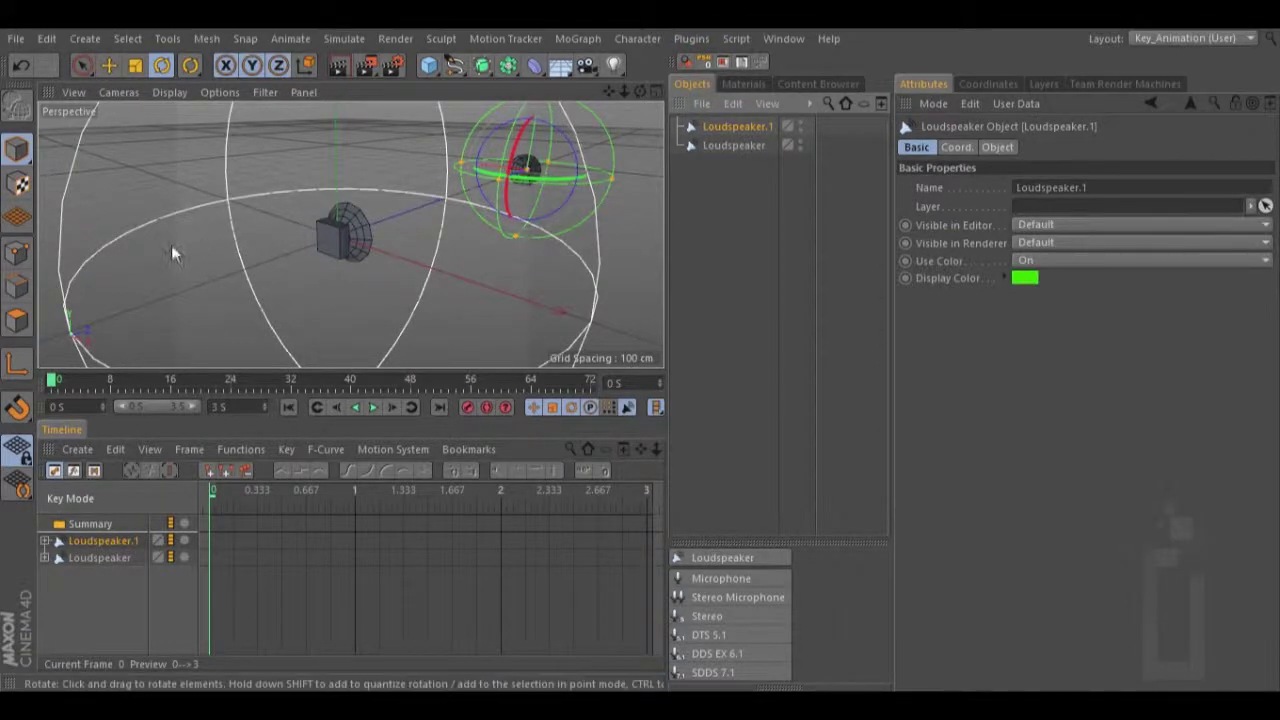
click(713, 219)
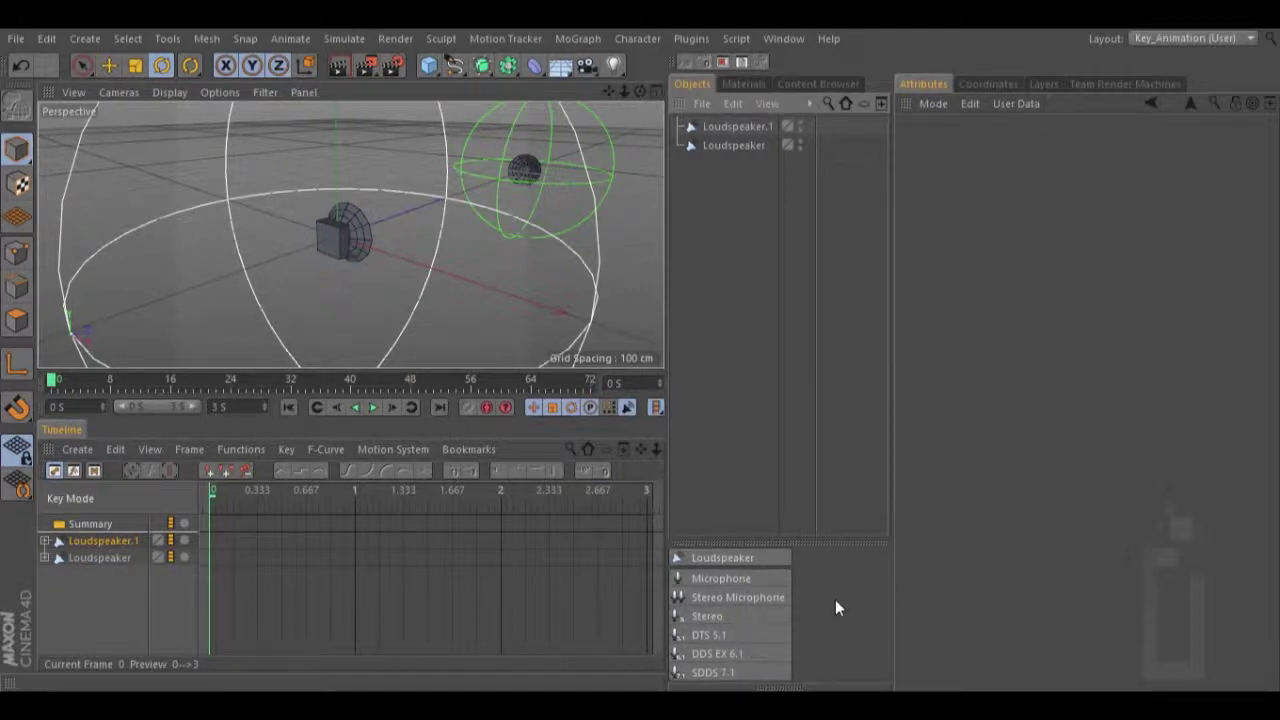
Add a Stereo microphone setup and expand it to inspect Microphone_L and Microphone_R
click(718, 615)
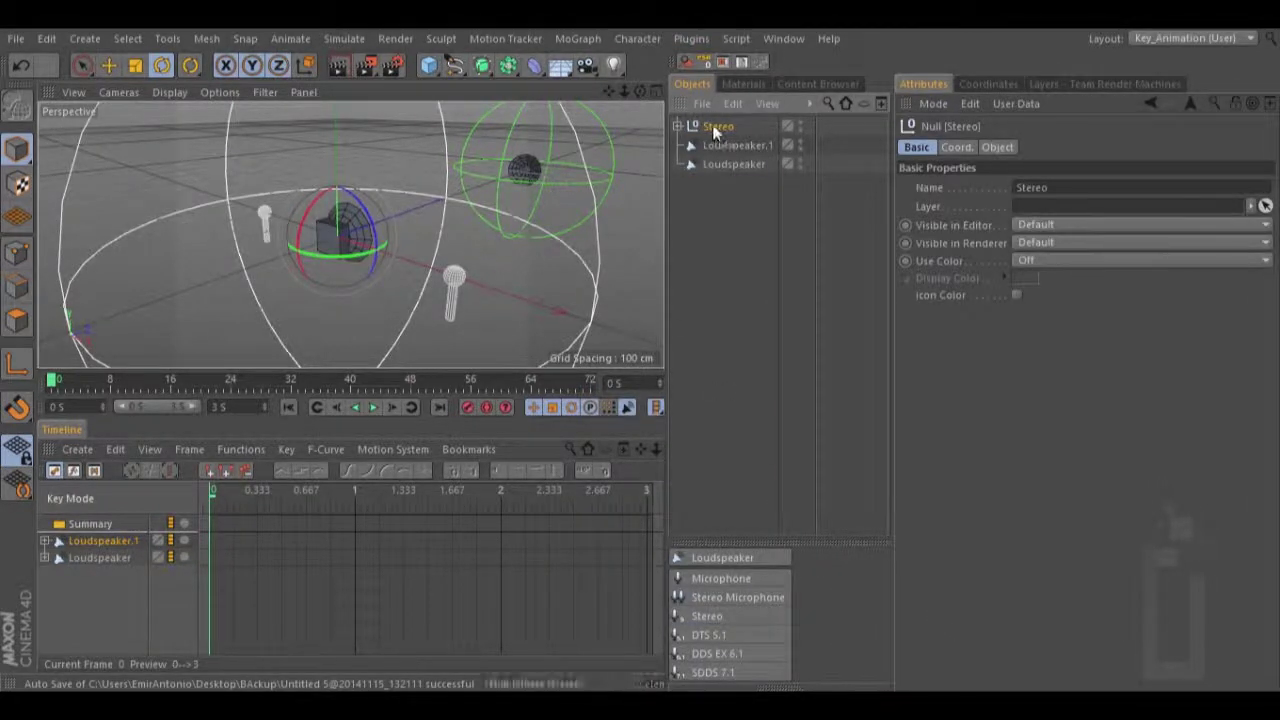
click(678, 126)
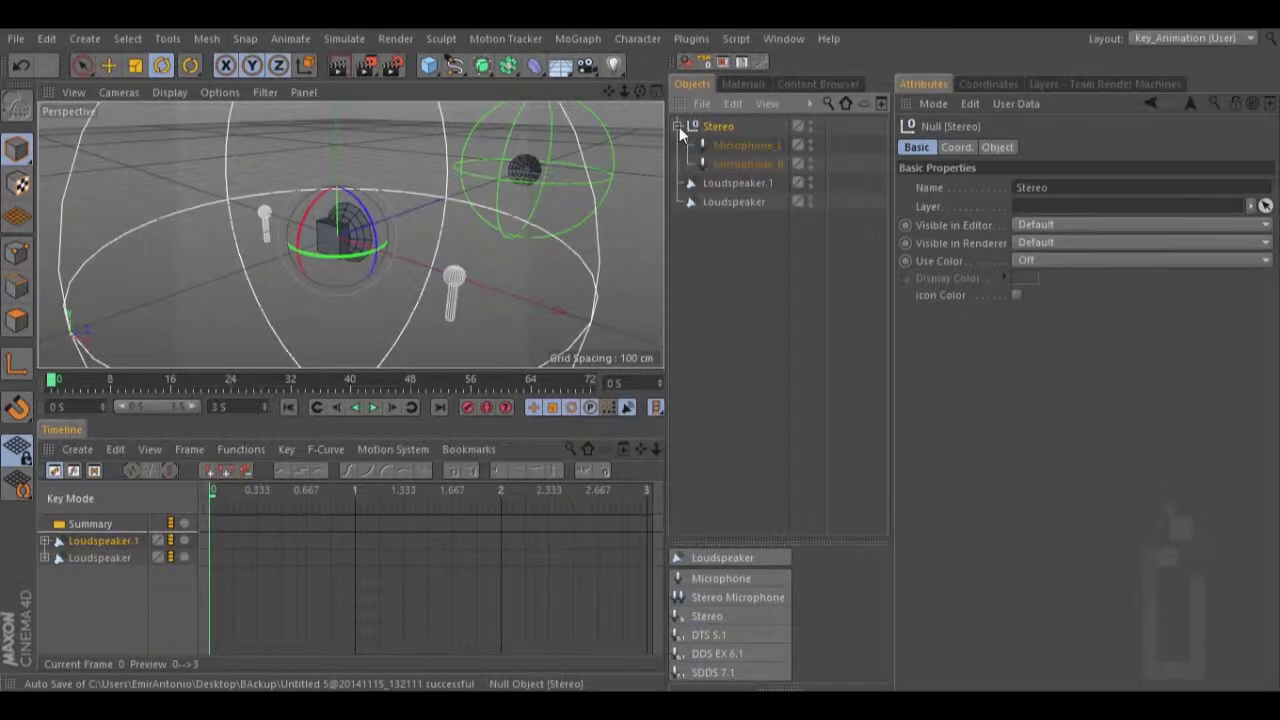
click(735, 146)
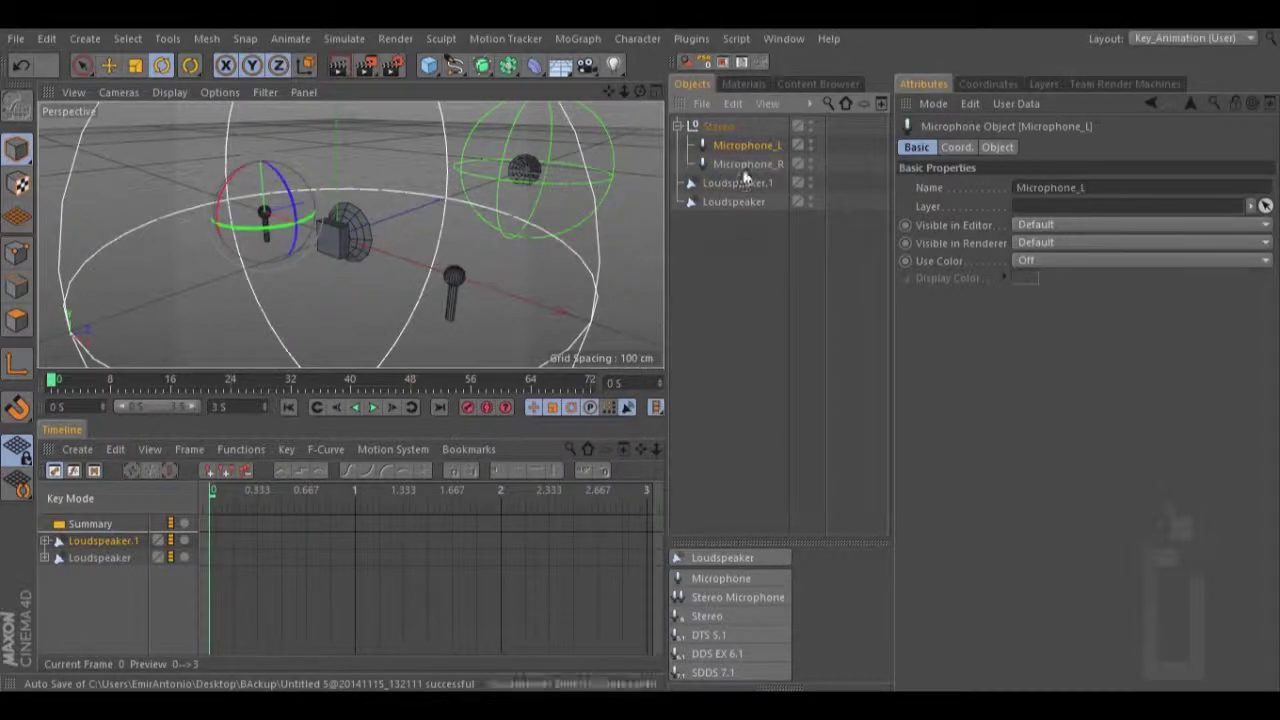
click(748, 164)
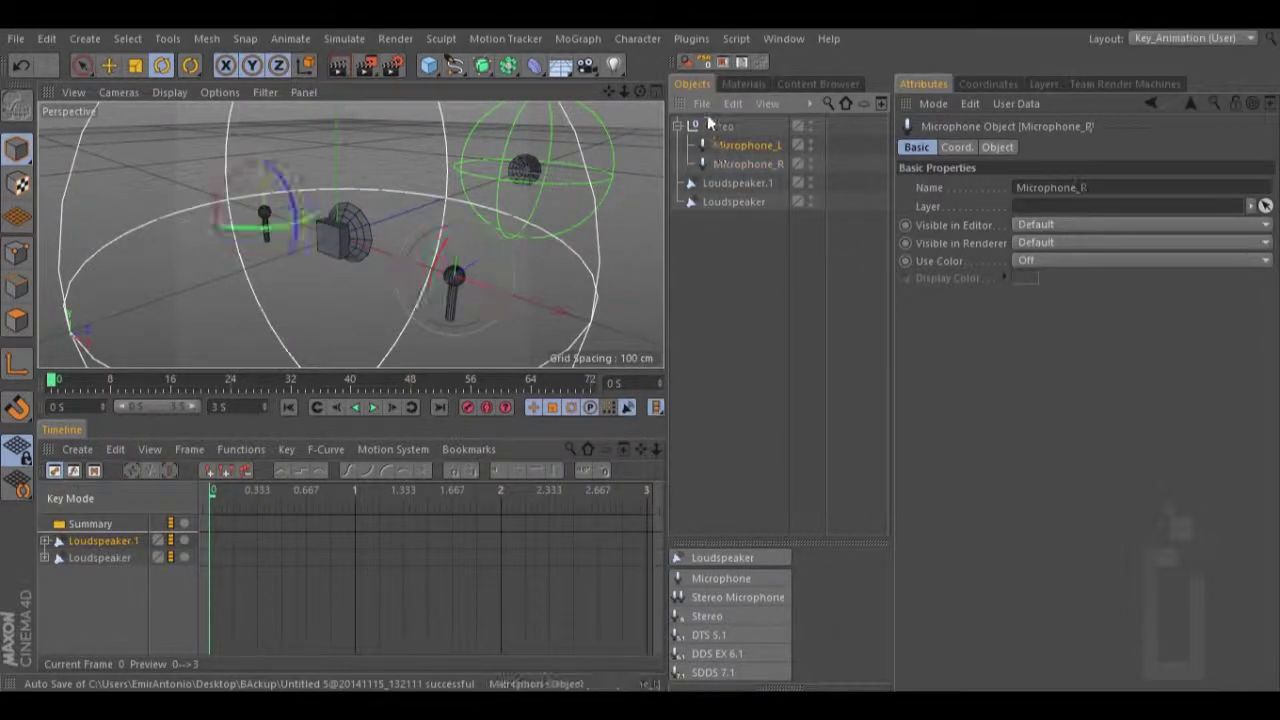
Place Microphone_L about 83 cm along Z in front of the first loudspeaker and Microphone_R in front of Loudspeaker.1
key(ctrl+z)
key(space)
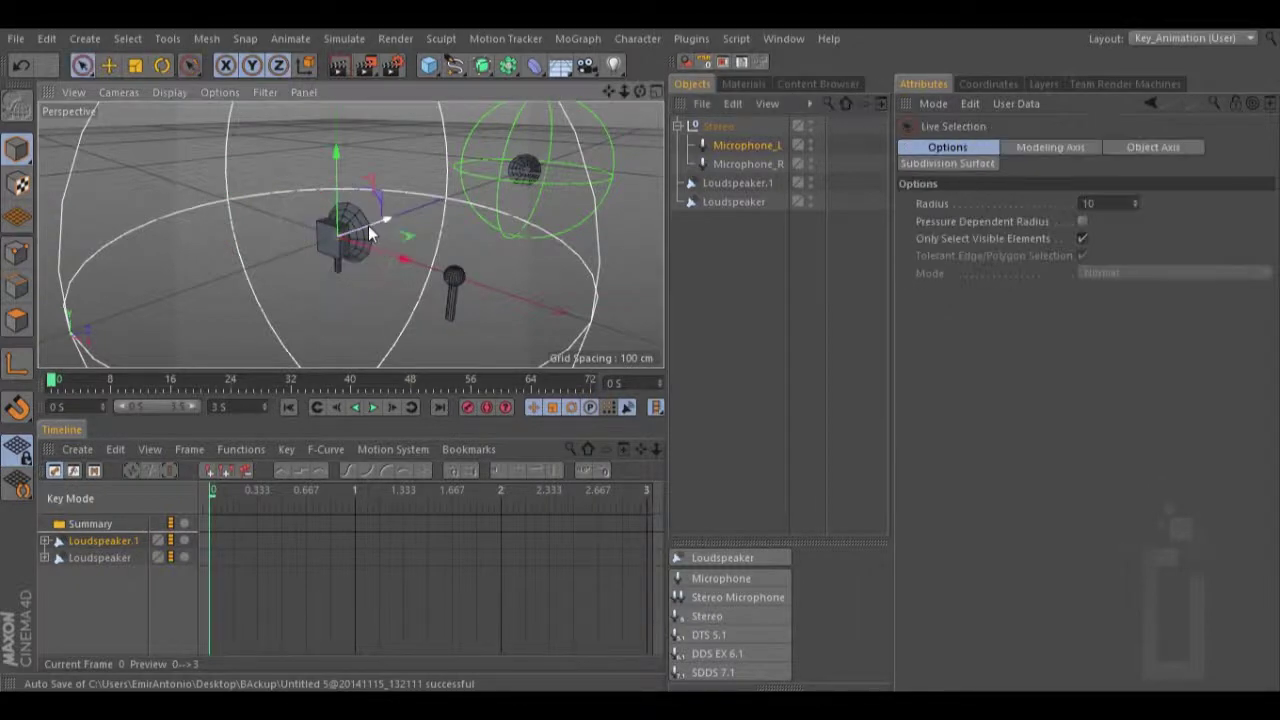
drag(370, 233, 401, 209)
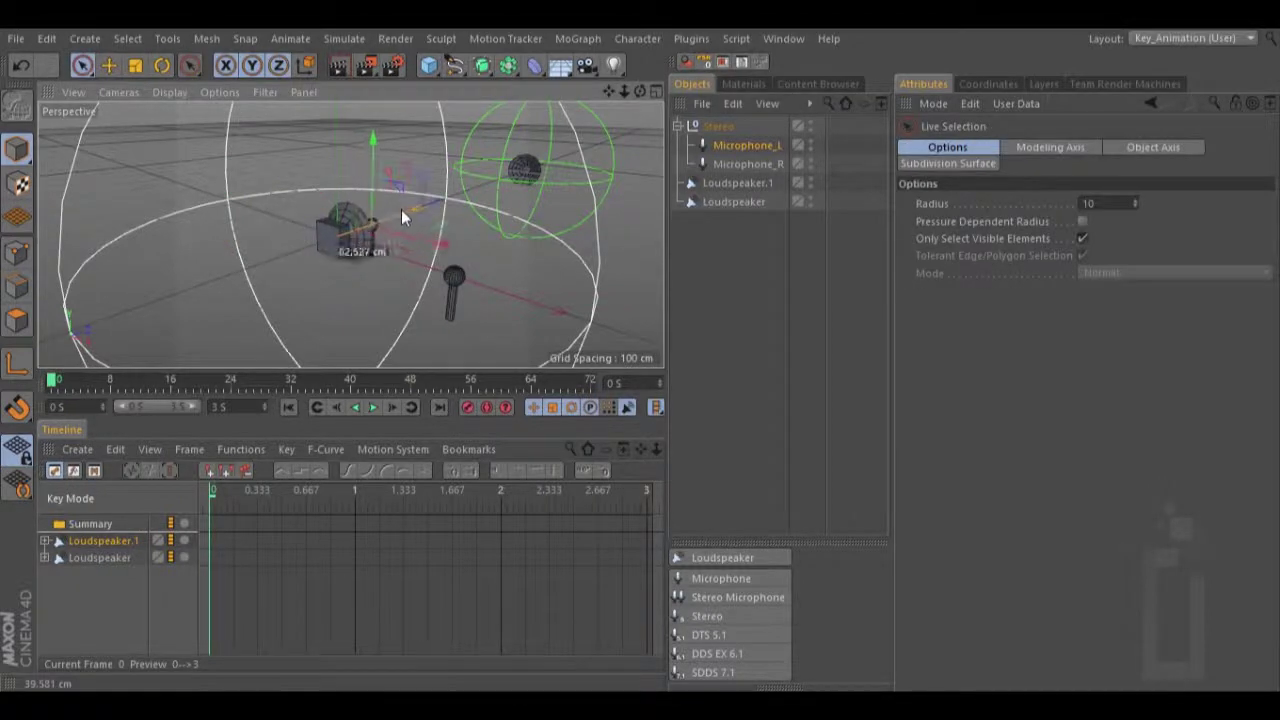
click(740, 164)
drag(453, 290, 539, 166)
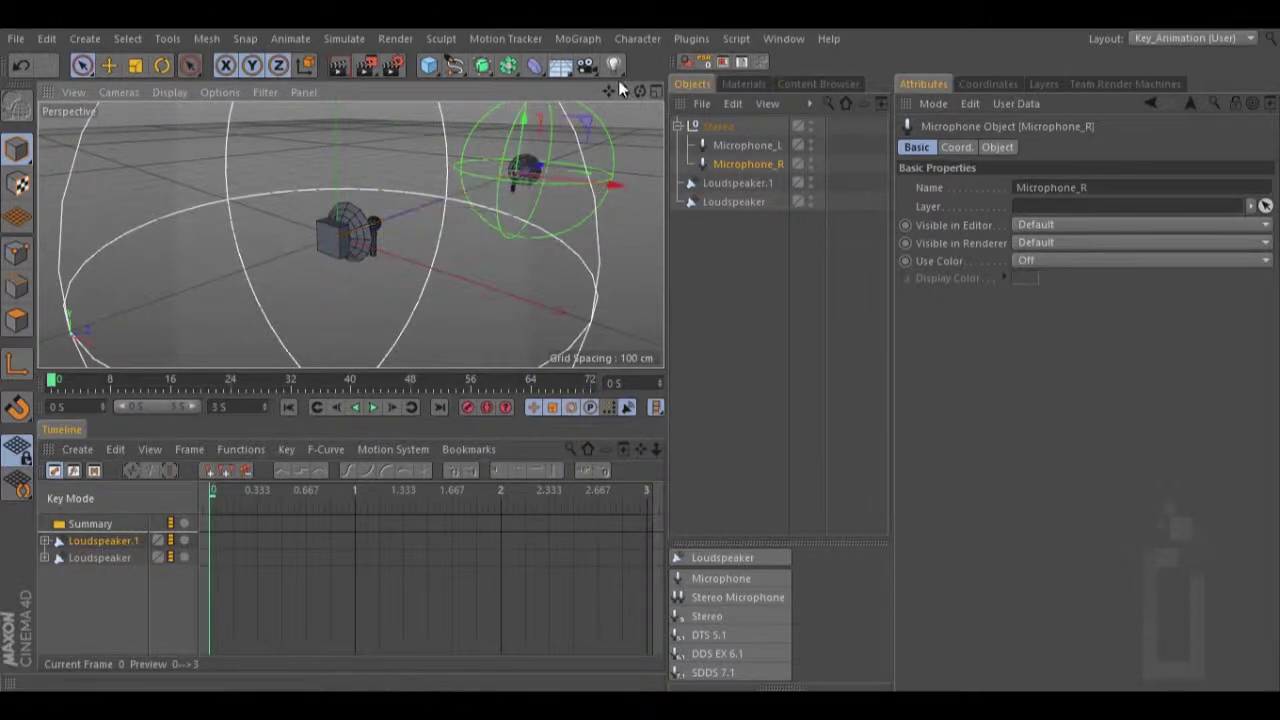
Readjust Microphone_L's position along Z so that it sits closely in front of the first loudspeaker
drag(638, 89, 640, 350)
drag(639, 88, 640, 350)
click(748, 145)
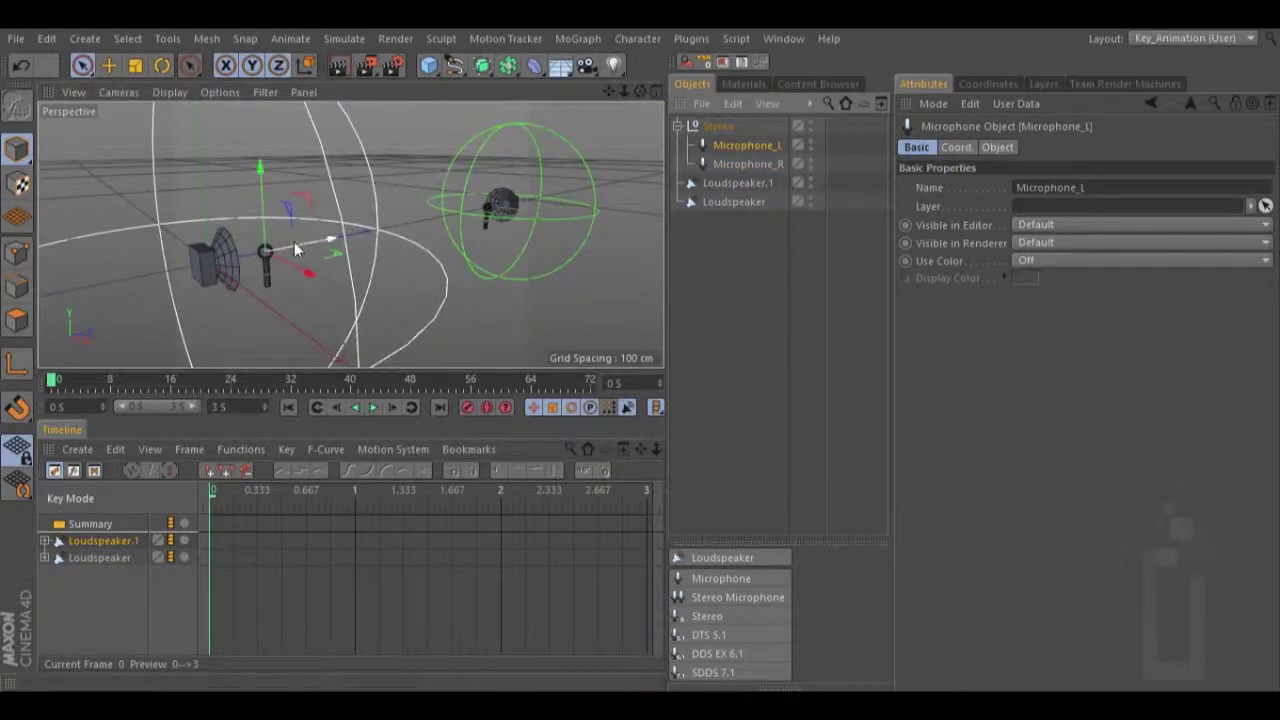
drag(295, 243, 279, 246)
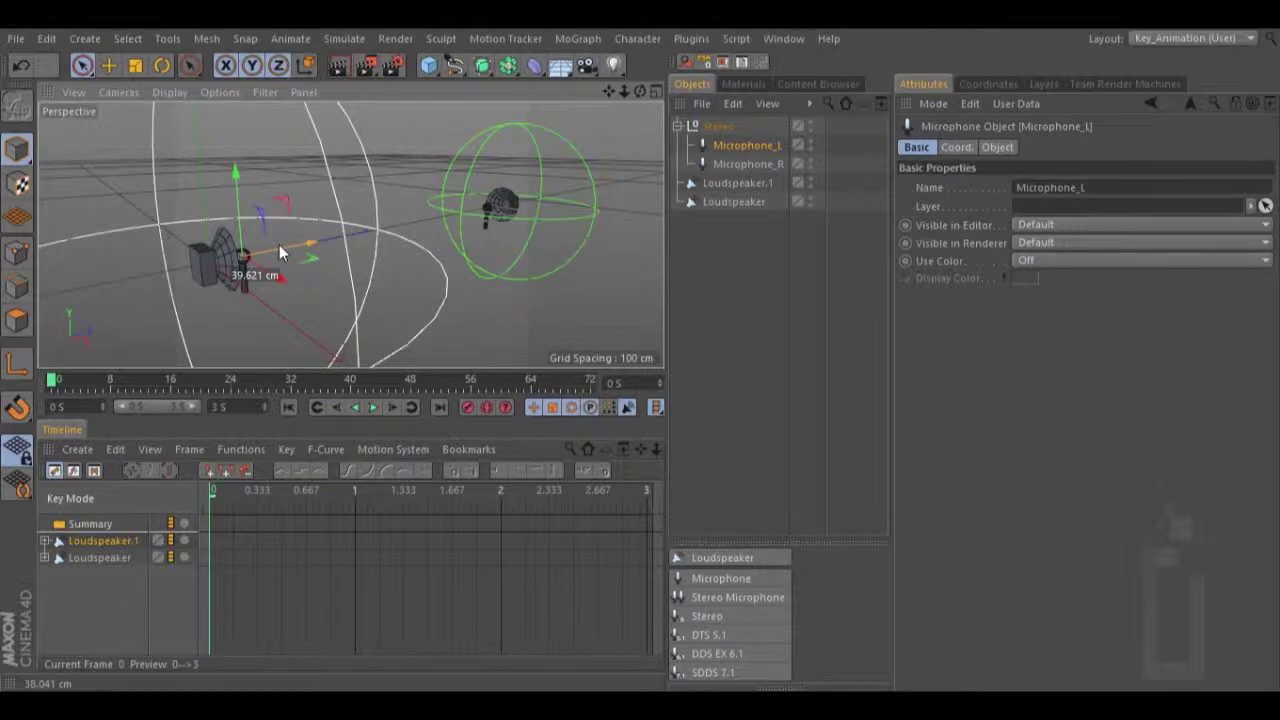
drag(279, 244, 300, 259)
drag(639, 90, 641, 355)
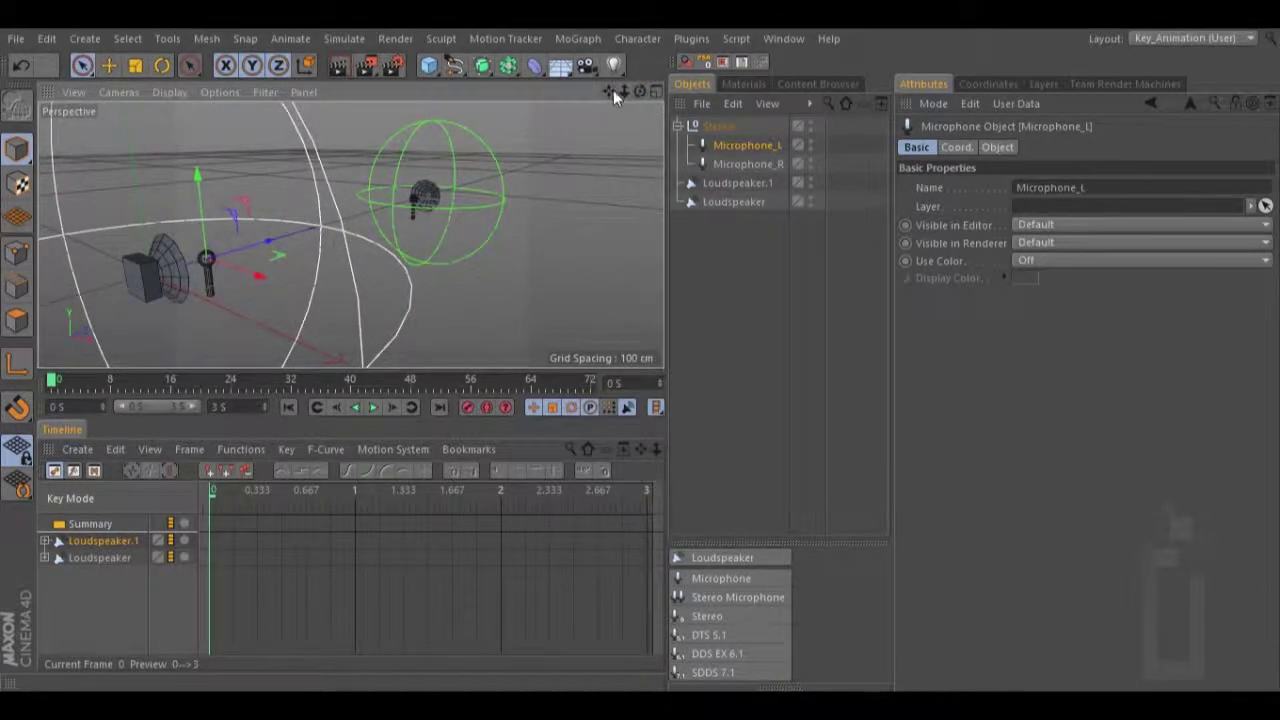
Open 3D Sound Rendering for the Loudspeaker.1 and Loudspeaker tracks and enter claveTut as the output file name
drag(613, 90, 508, 152)
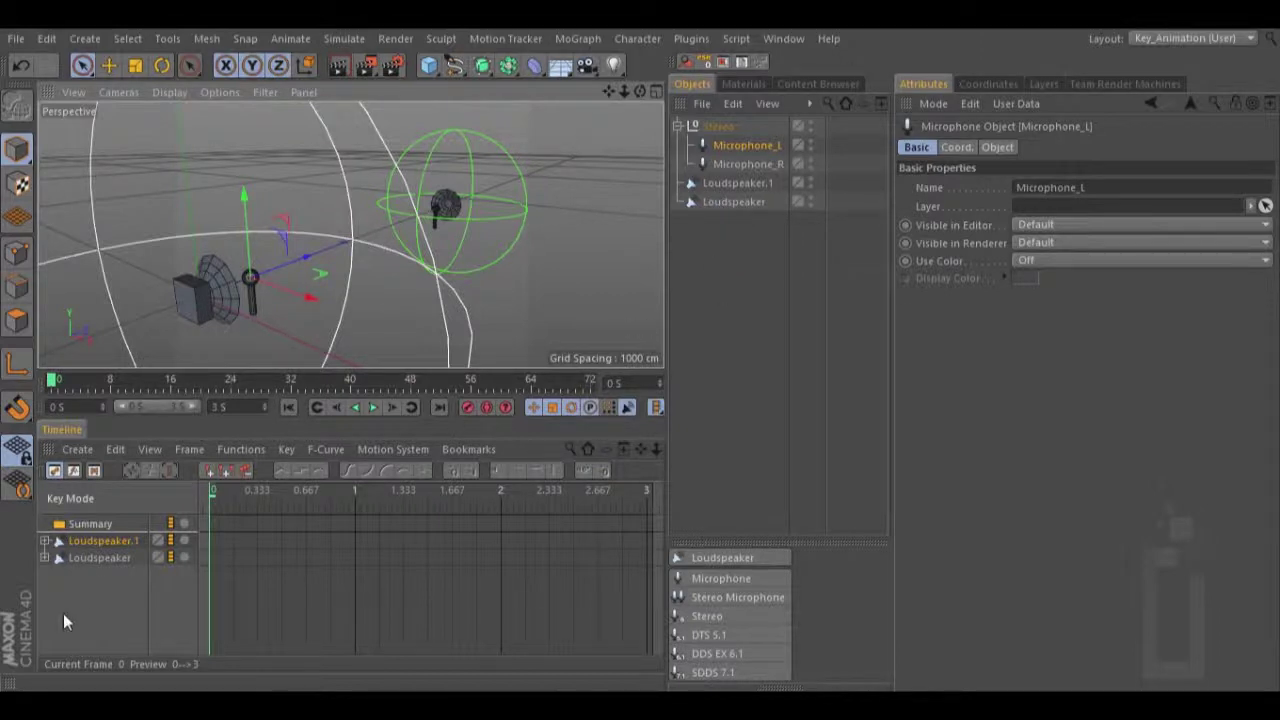
shift+click(97, 557)
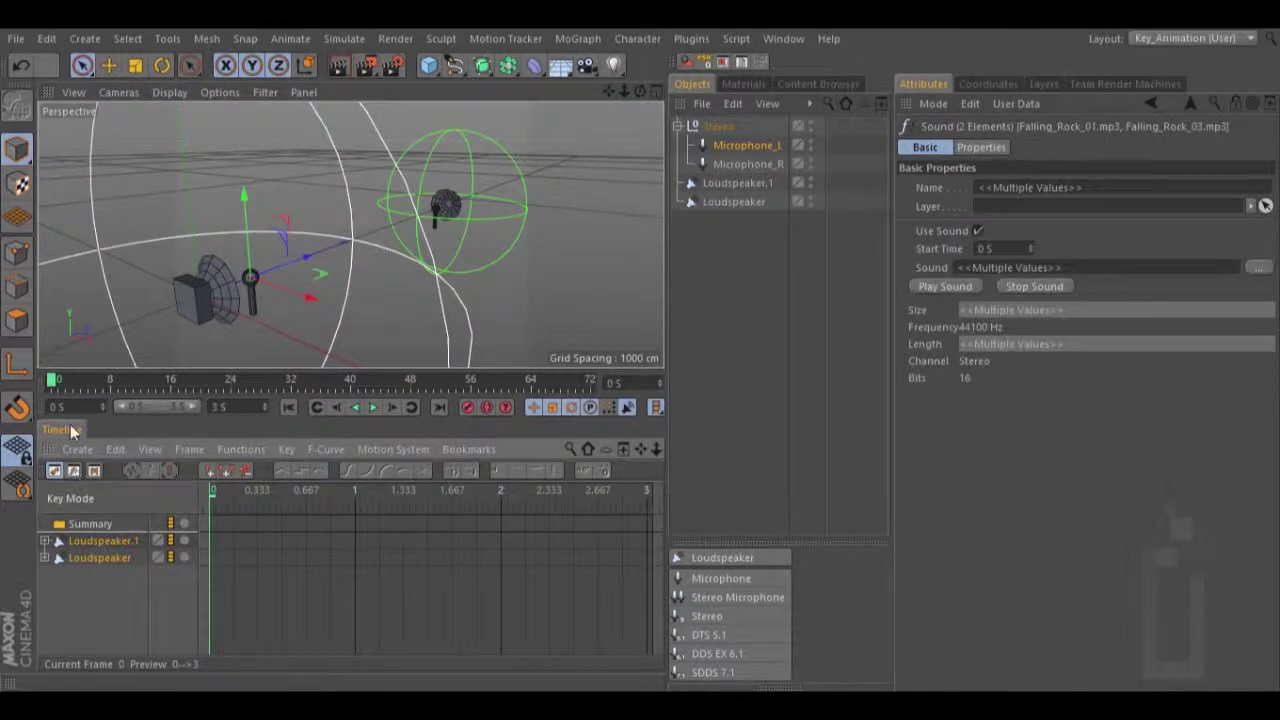
click(75, 449)
mouse_move(116, 449)
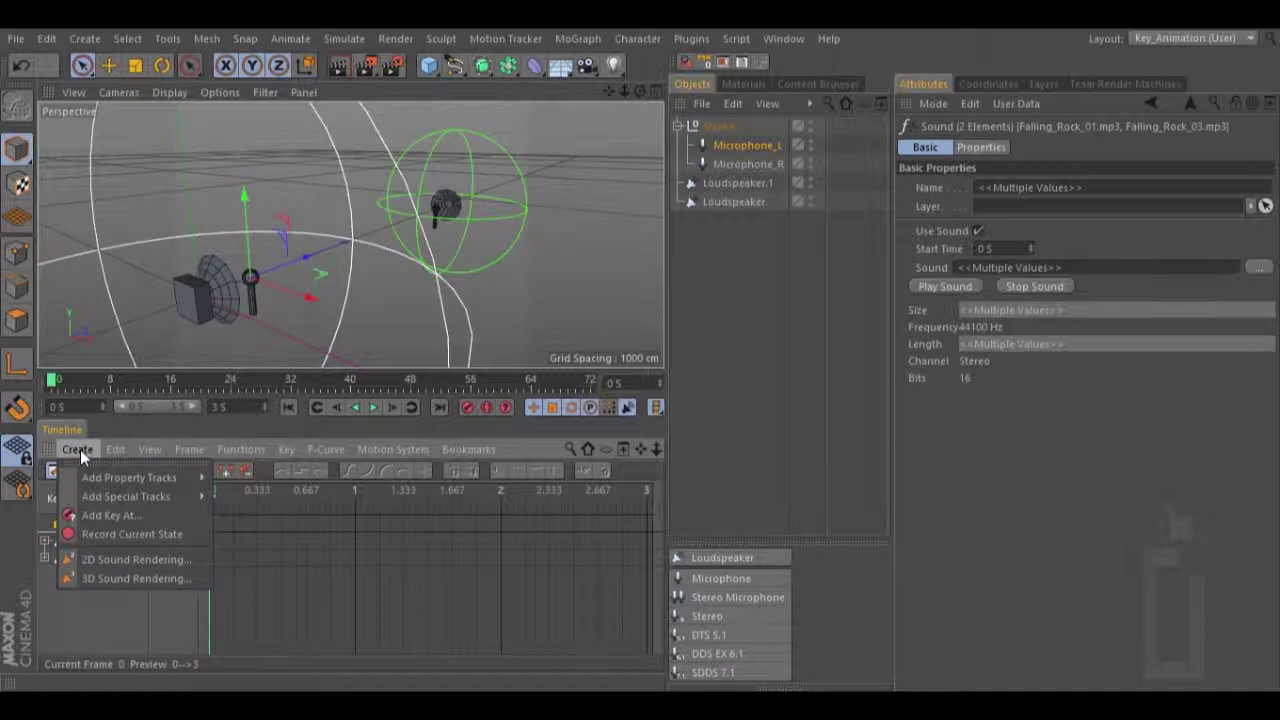
click(98, 577)
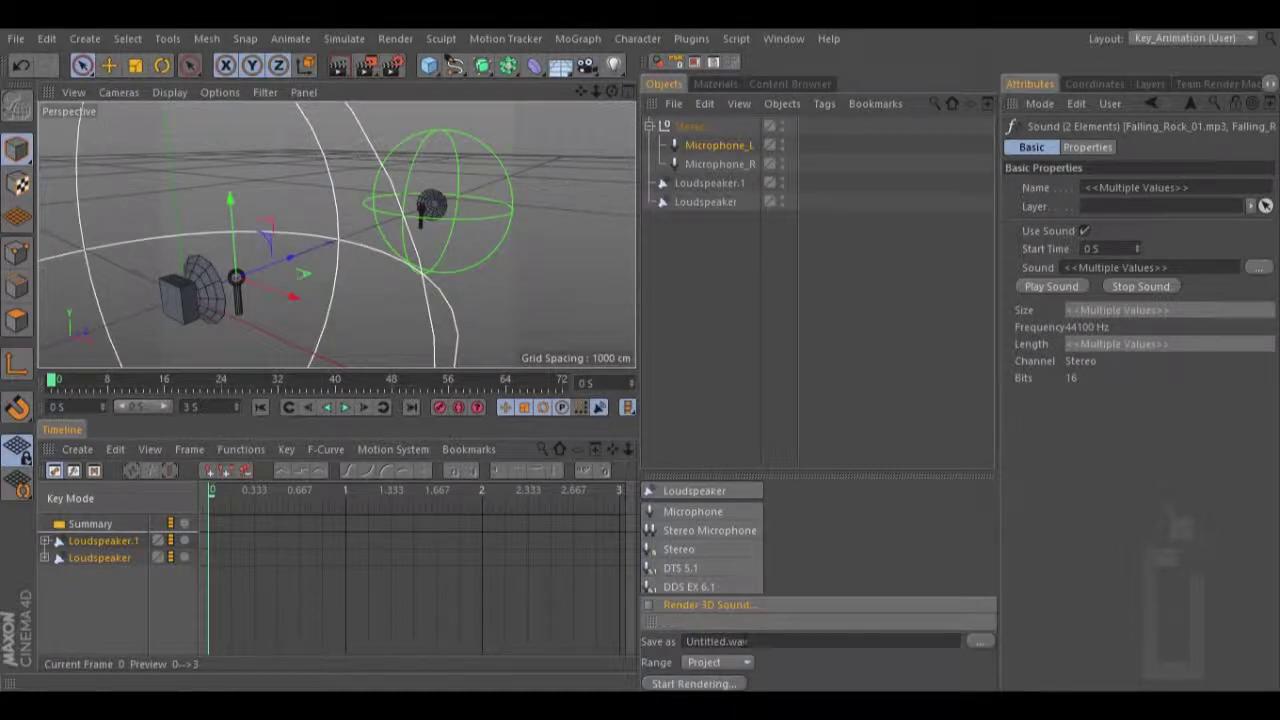
drag(717, 640, 687, 641)
text(claveTut)
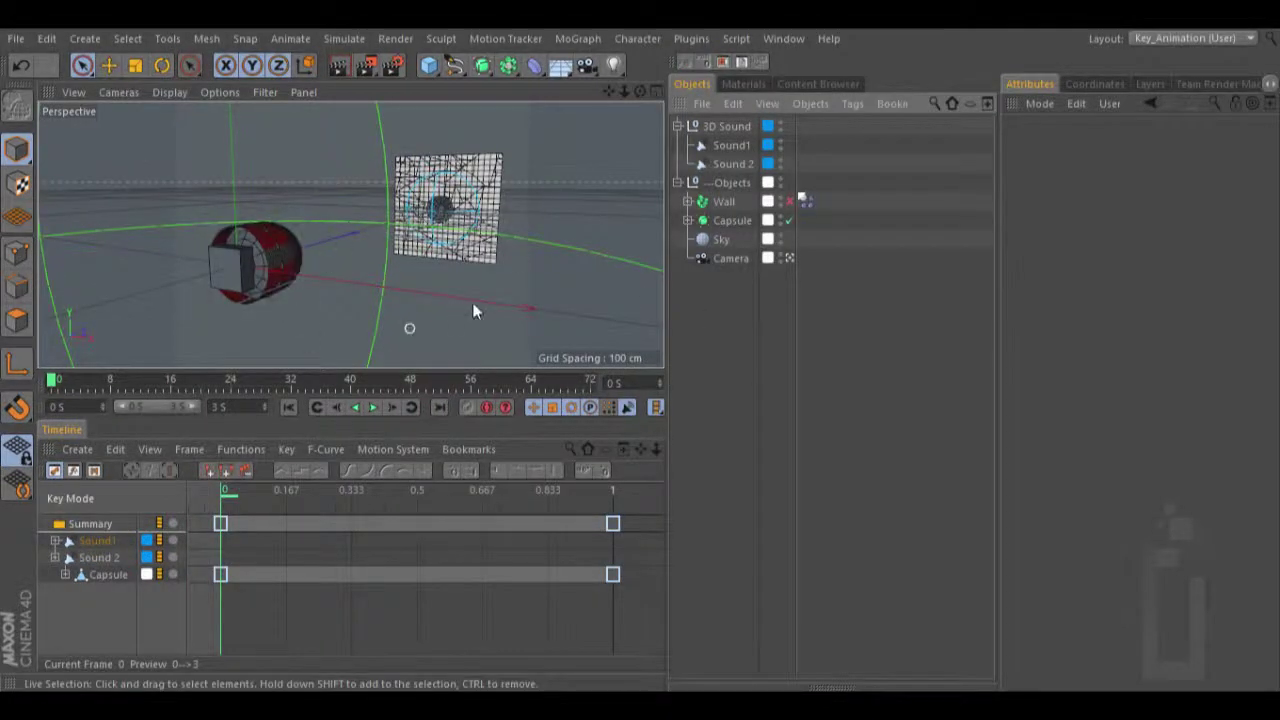
Leave the scene camera's view, preview the capsule animation and return to the first frame
click(788, 259)
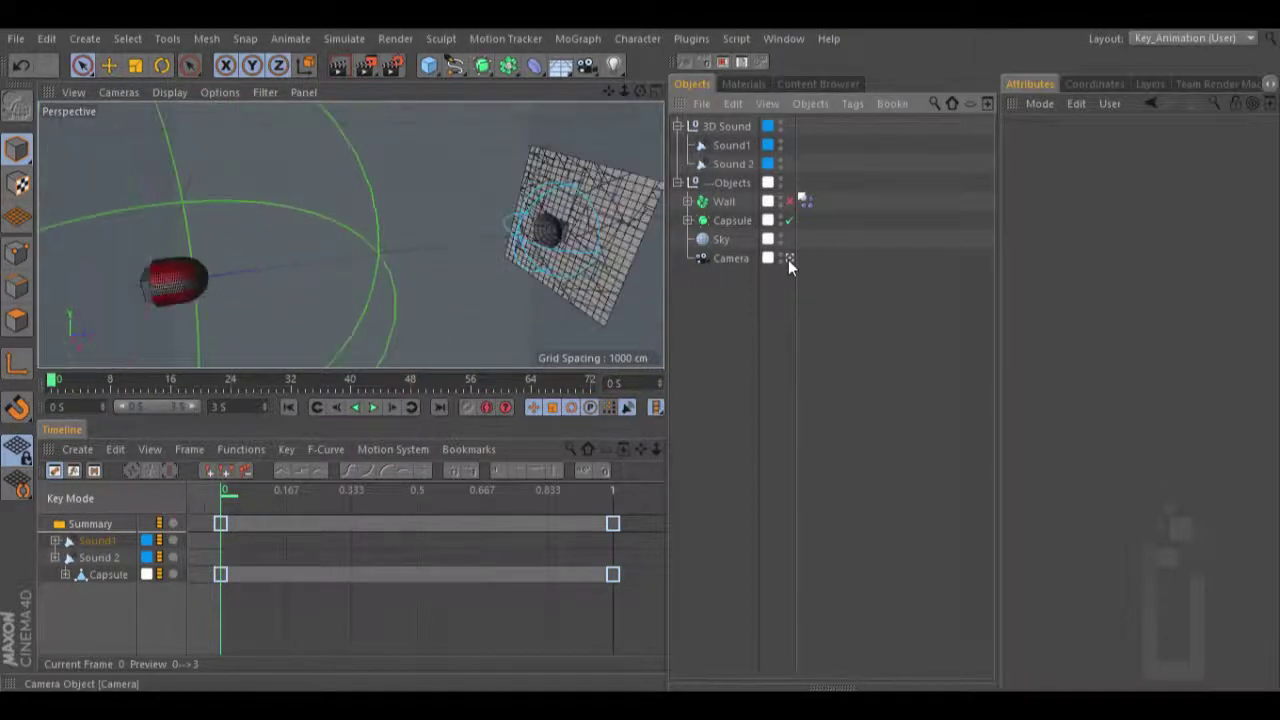
click(373, 408)
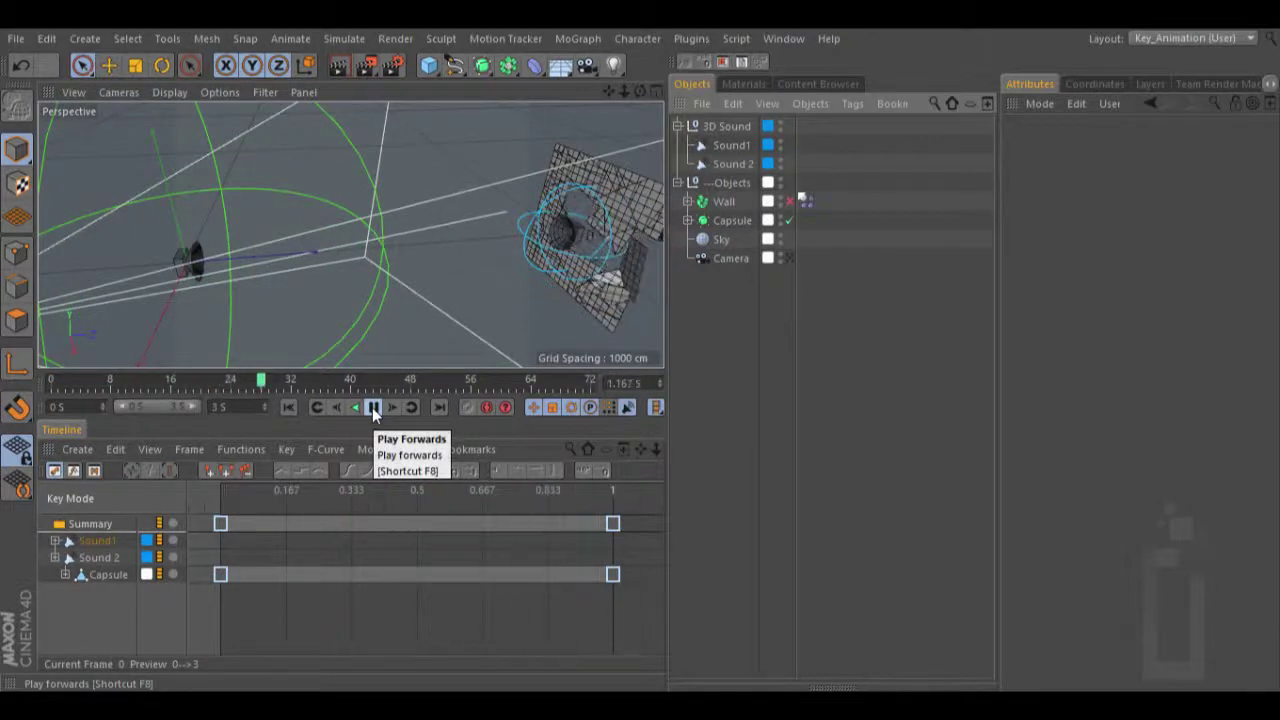
click(372, 407)
click(289, 405)
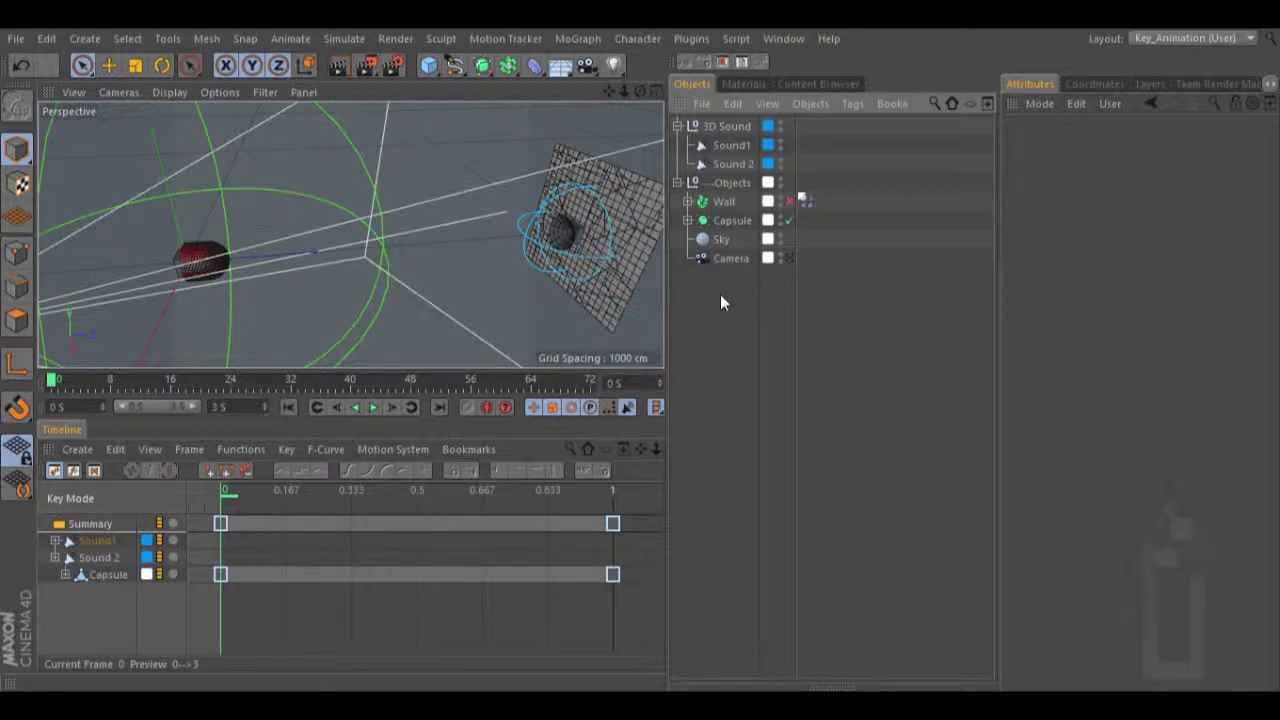
Add a Stereo Microphone object and place it inside the 3D Sound group
click(86, 40)
mouse_move(109, 316)
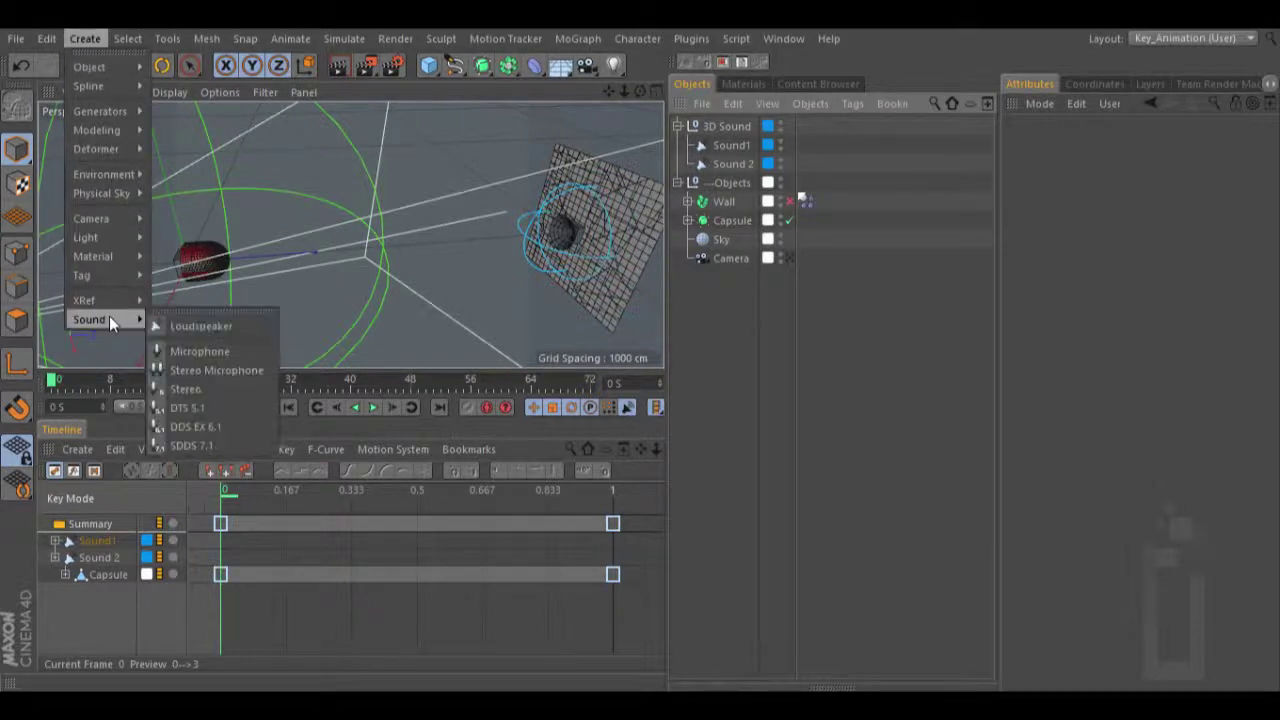
click(219, 369)
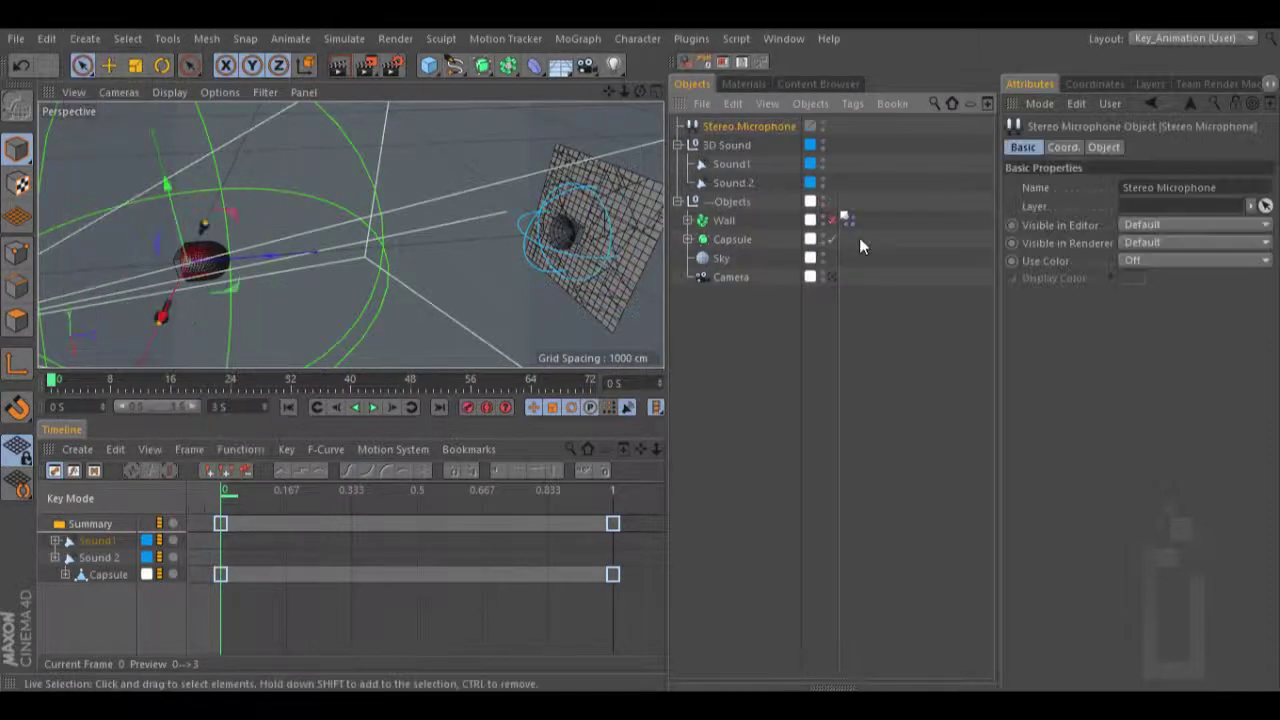
drag(720, 127, 720, 145)
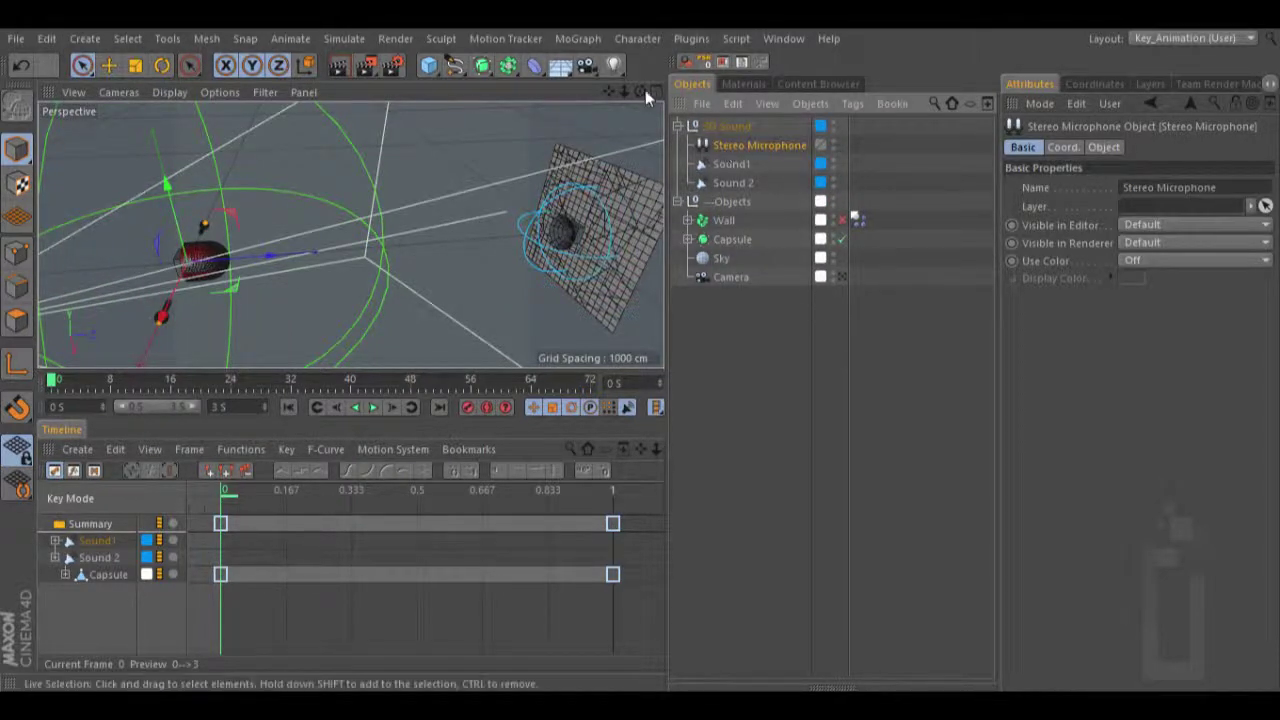
Rotate the Stereo Microphone horizontally so its two microphones line up along the path from the capsule to the wall
drag(641, 91, 641, 364)
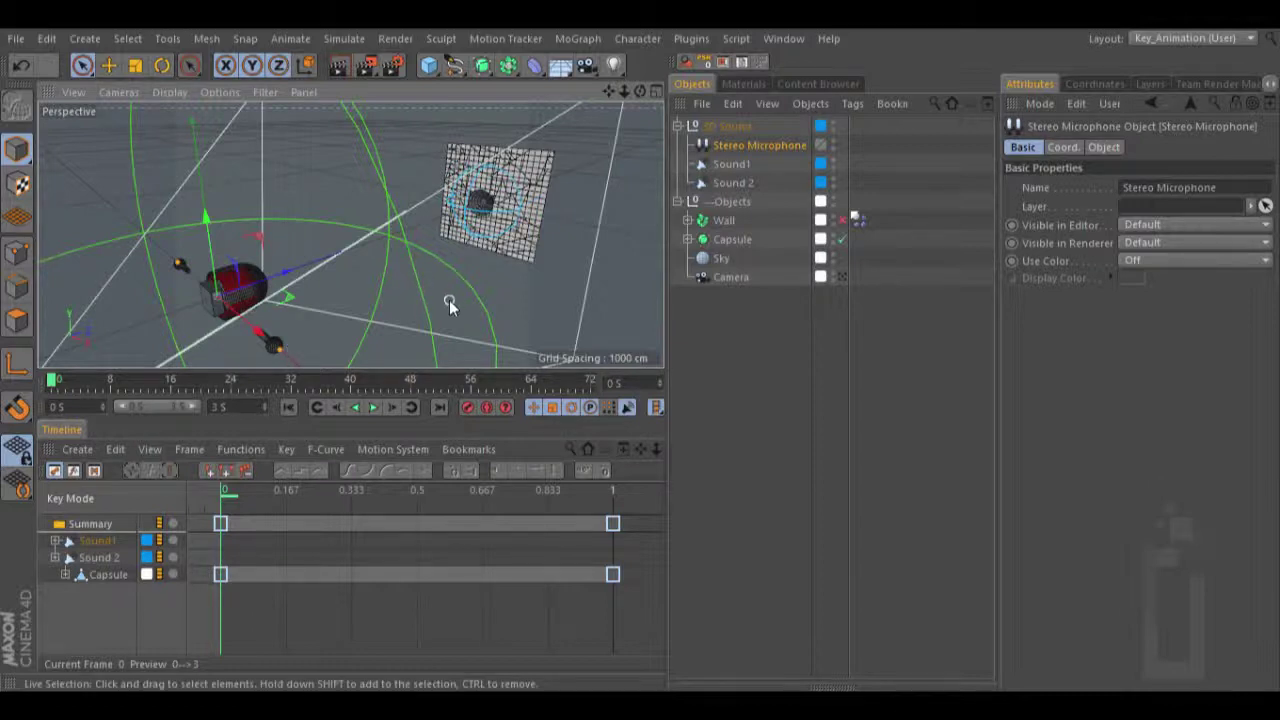
key(r)
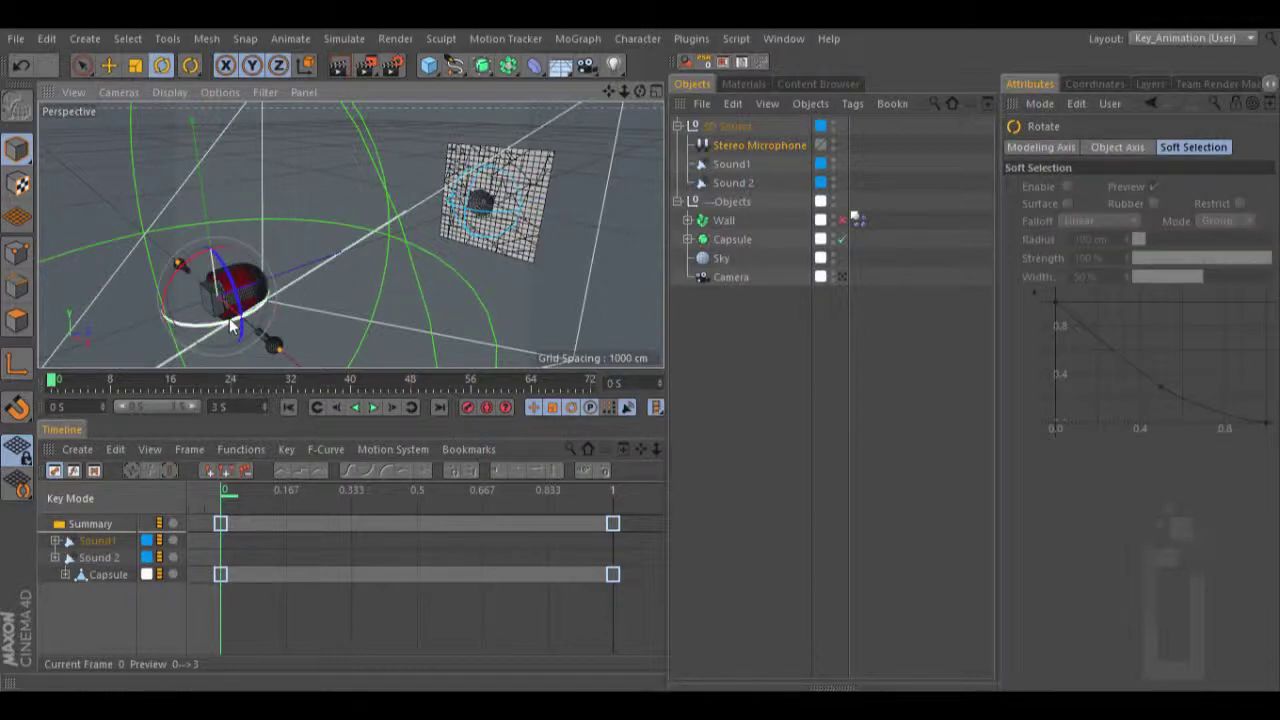
drag(232, 325, 418, 240)
key(space)
Hide the Camera in the viewport and move the Stereo Microphone along its axis to sit between the two loudspeakers
click(655, 90)
click(660, 93)
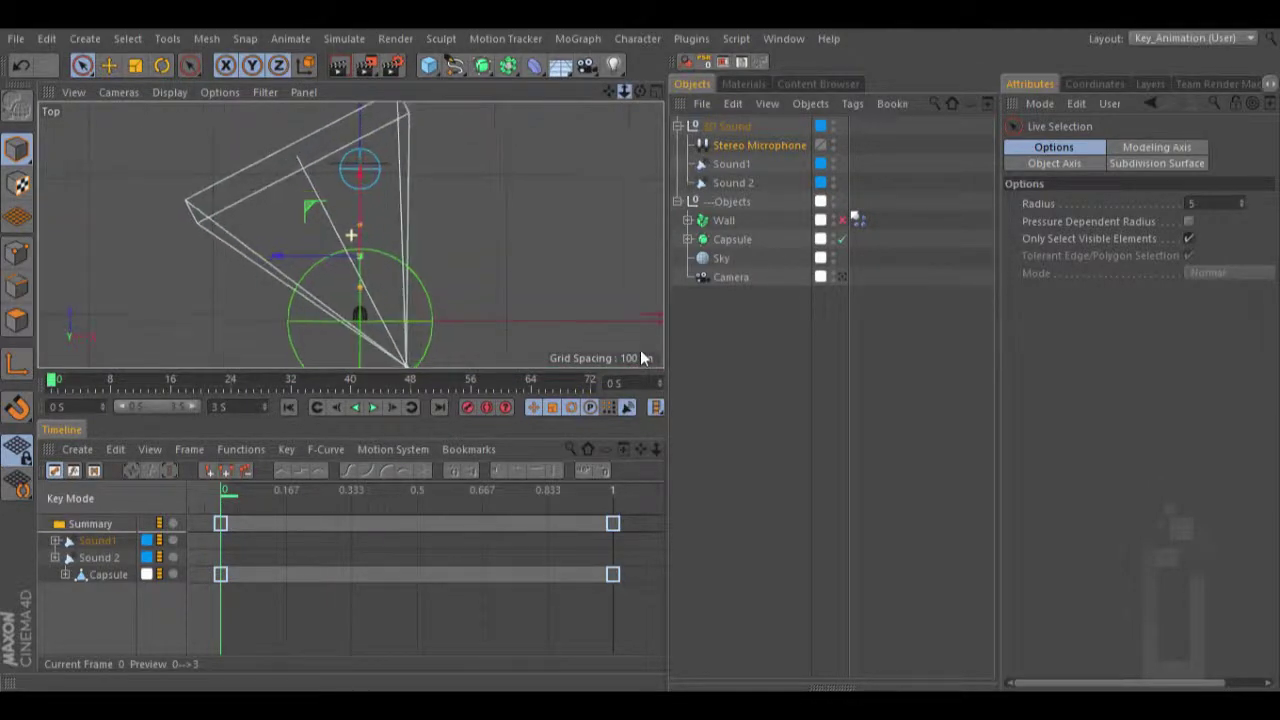
click(833, 275)
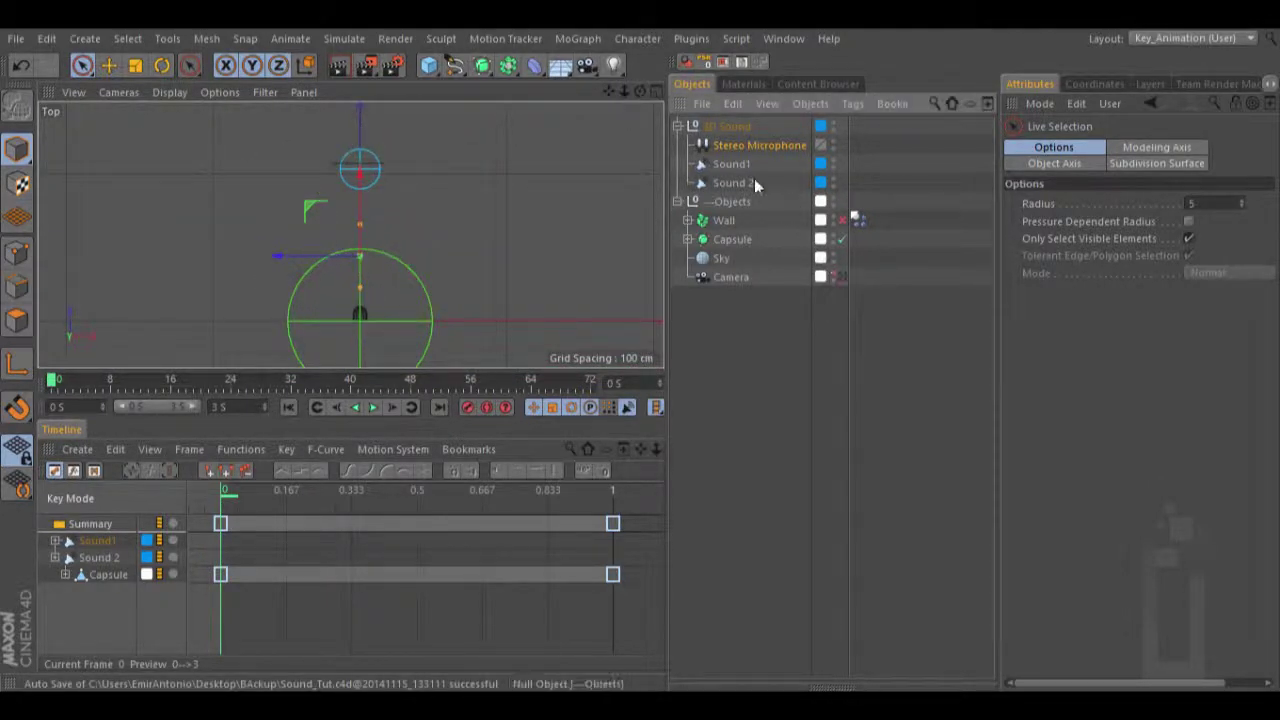
drag(364, 221, 363, 163)
drag(622, 90, 640, 350)
click(655, 91)
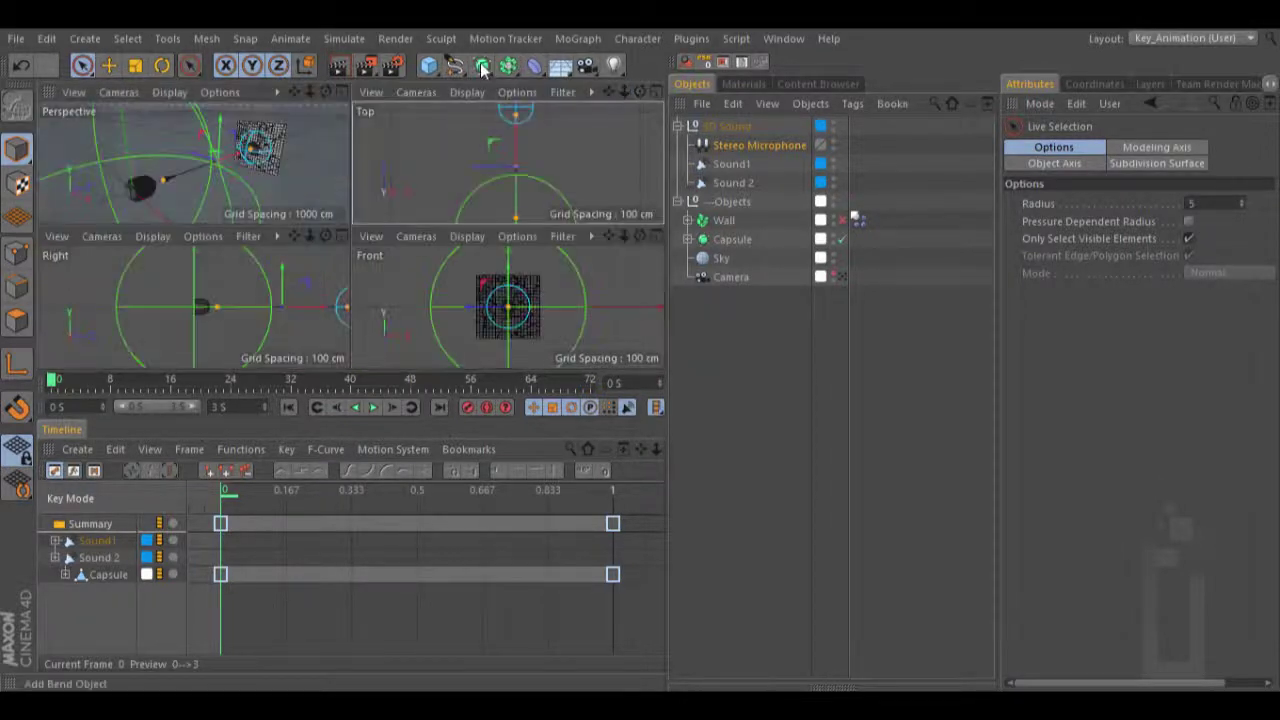
click(344, 90)
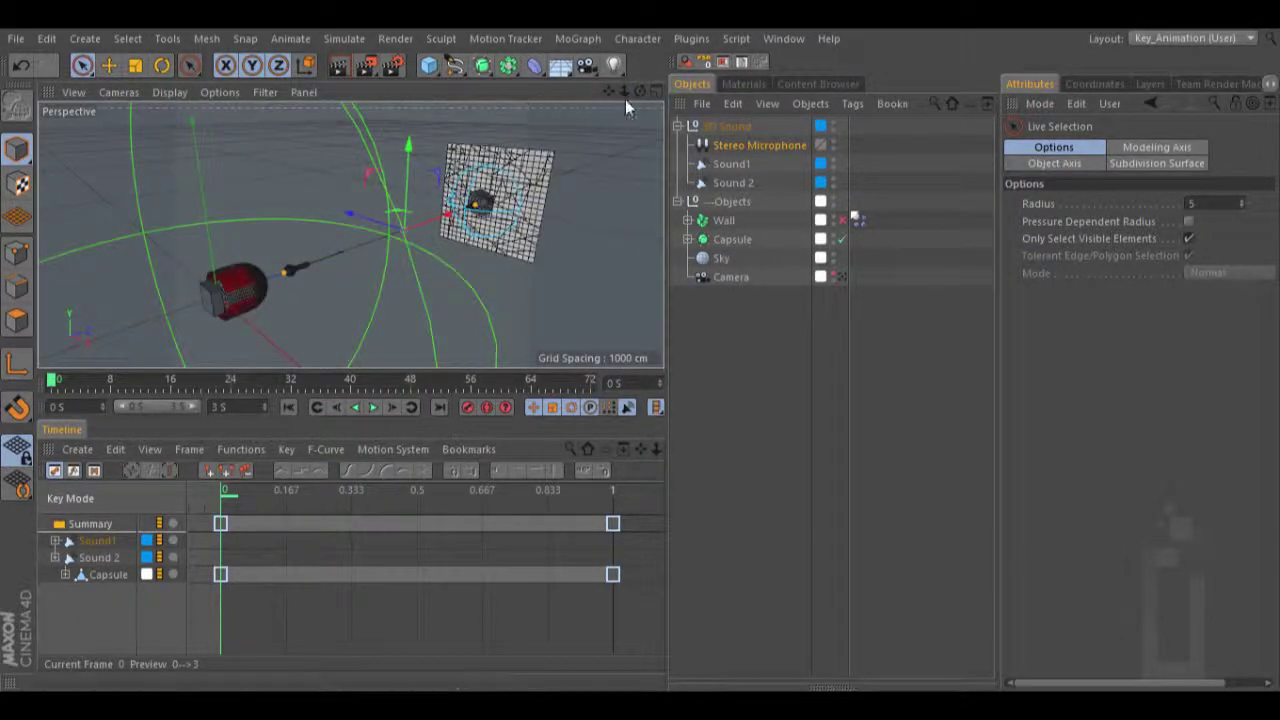
drag(443, 222, 437, 224)
drag(639, 92, 641, 358)
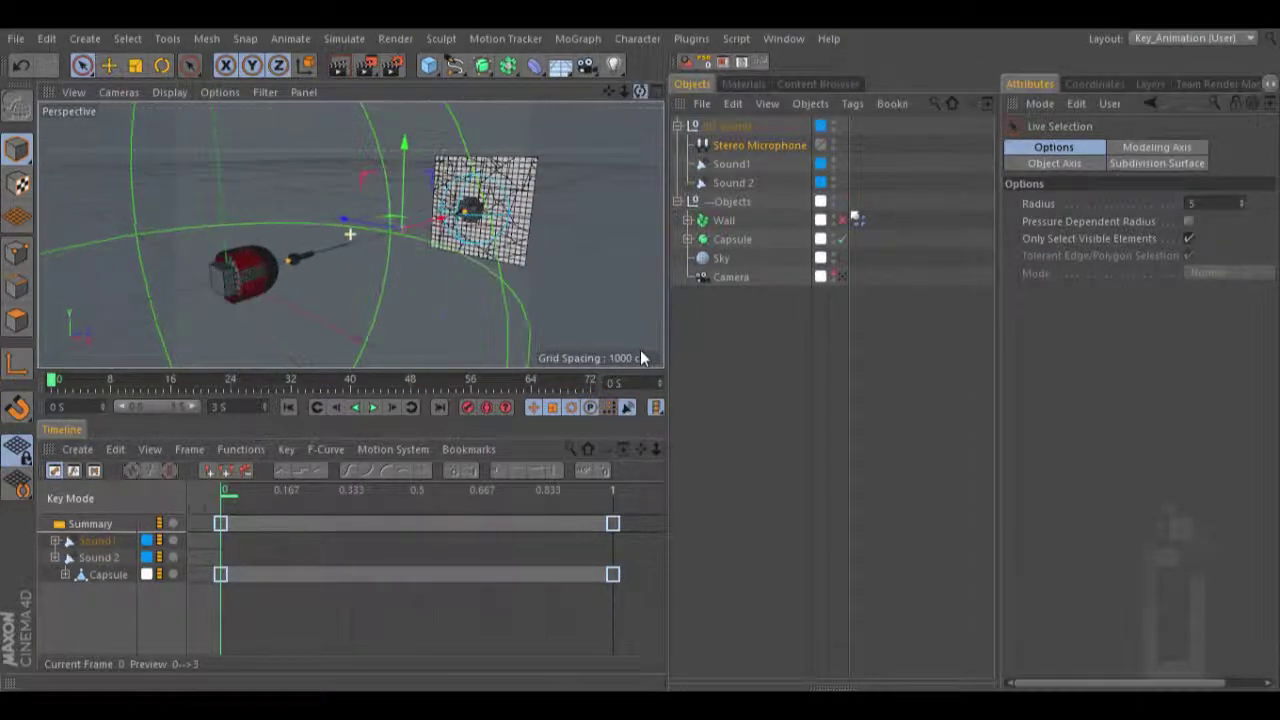
drag(640, 92, 425, 207)
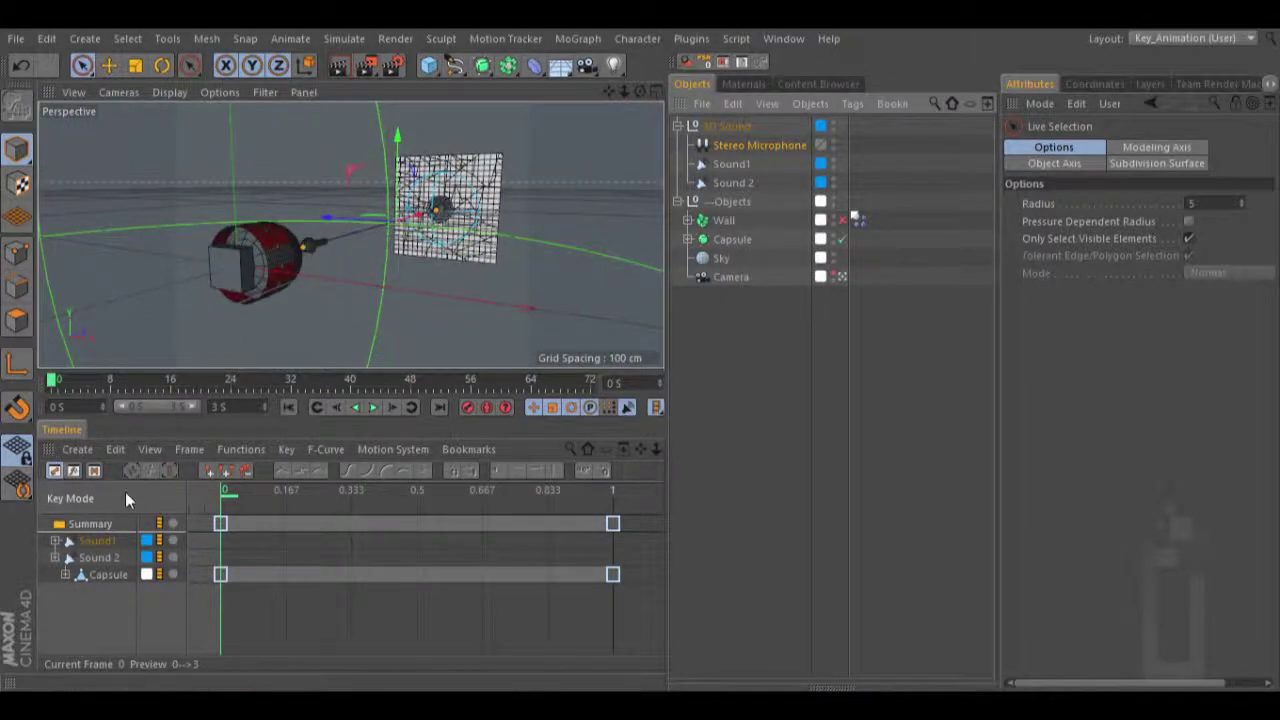
Render the 3D sound of Sound1 and Sound 2 over the Project range as Sound_tut, and start a Picture Viewer render
click(96, 540)
ctrl+click(98, 557)
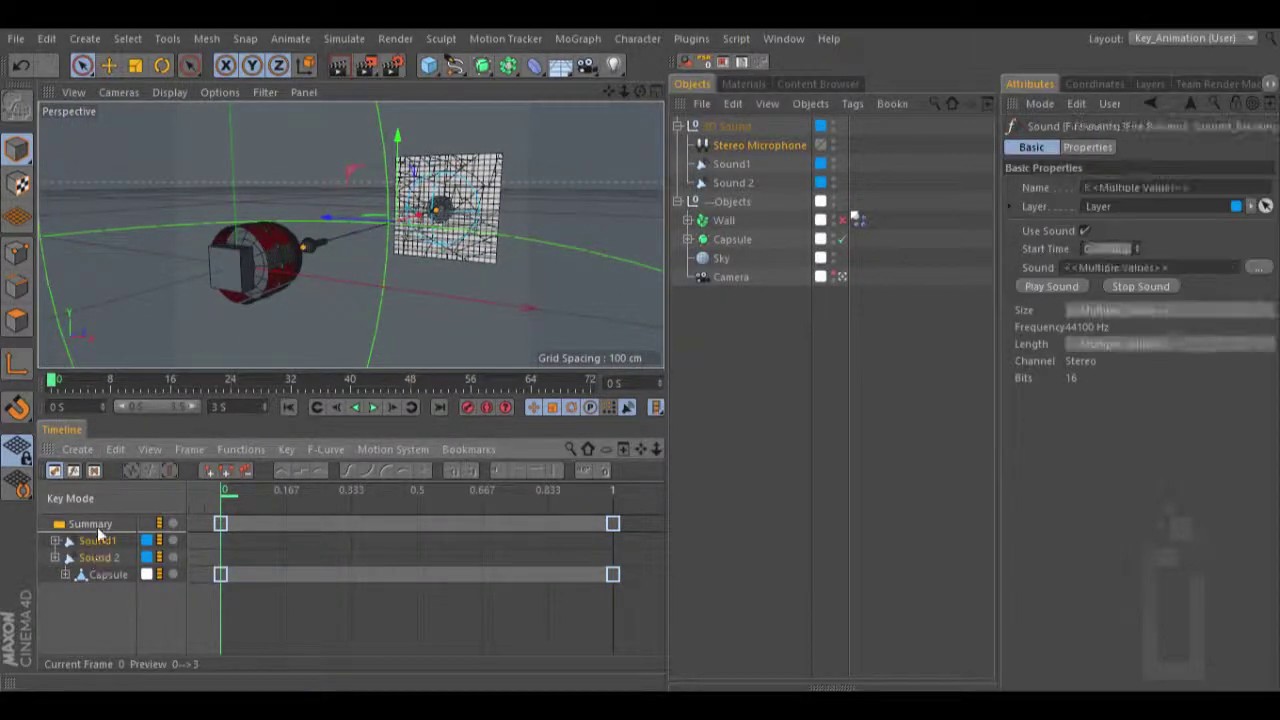
click(84, 452)
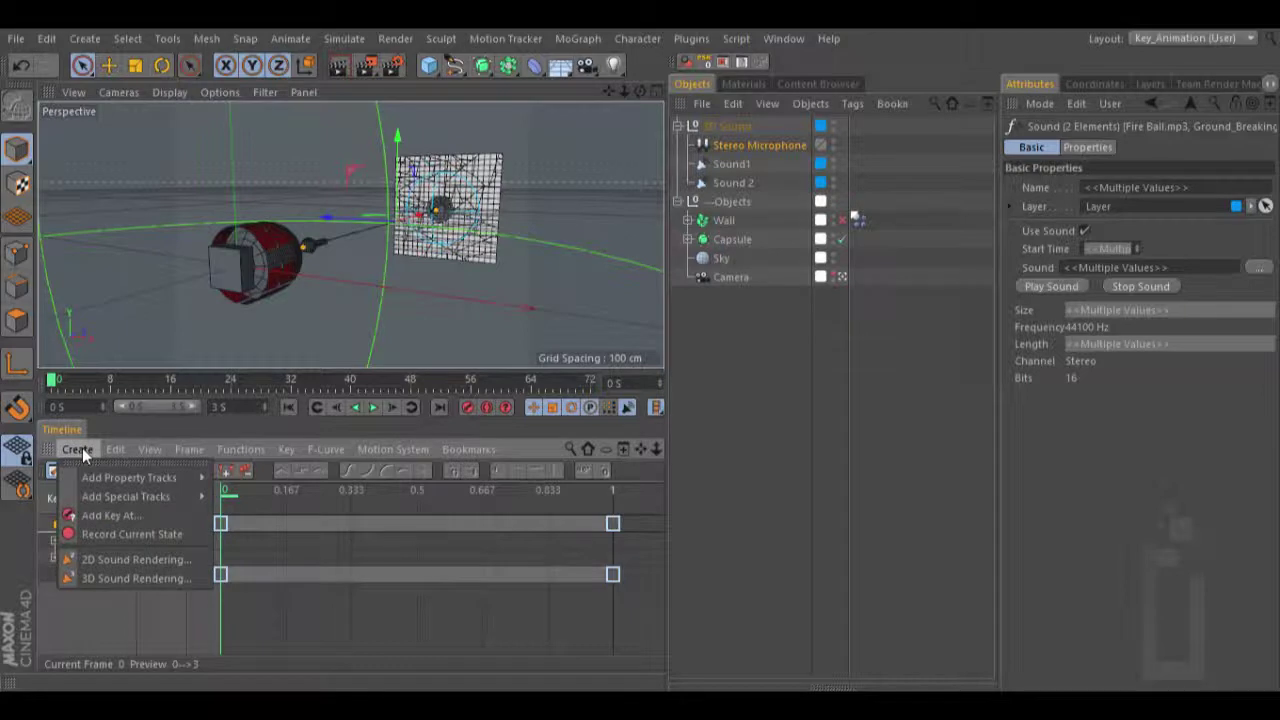
click(117, 578)
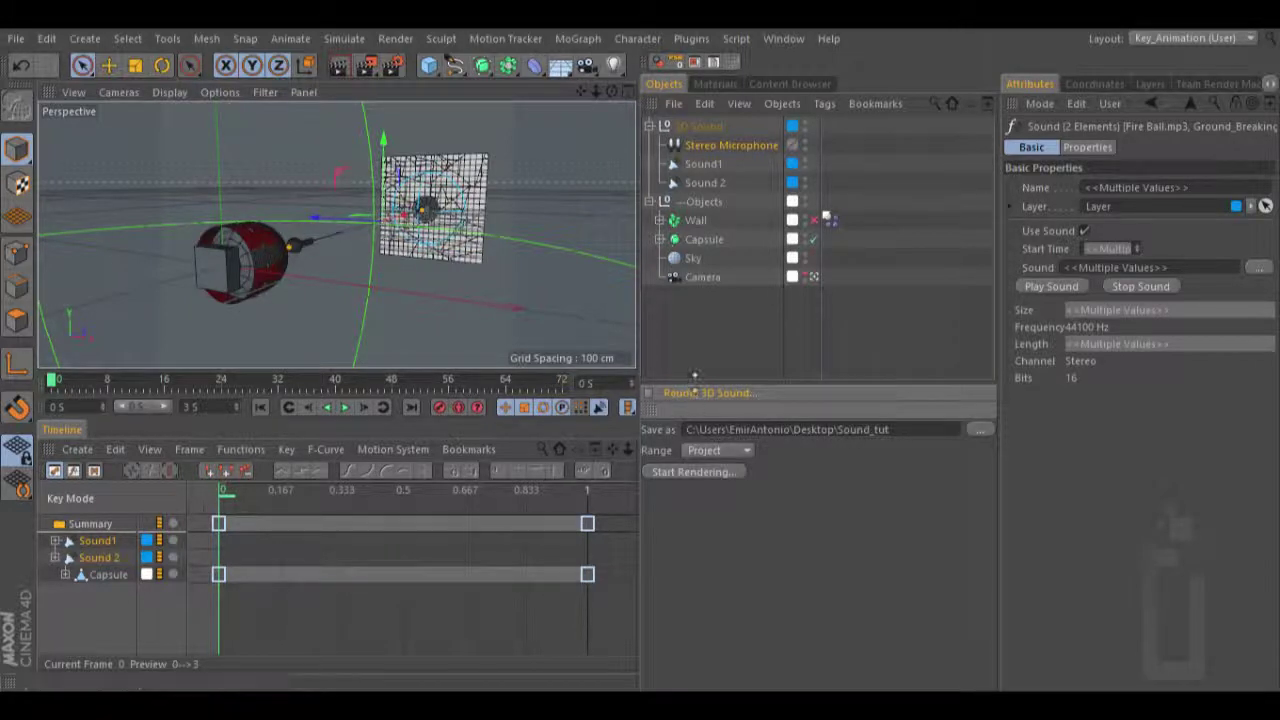
drag(694, 383, 692, 514)
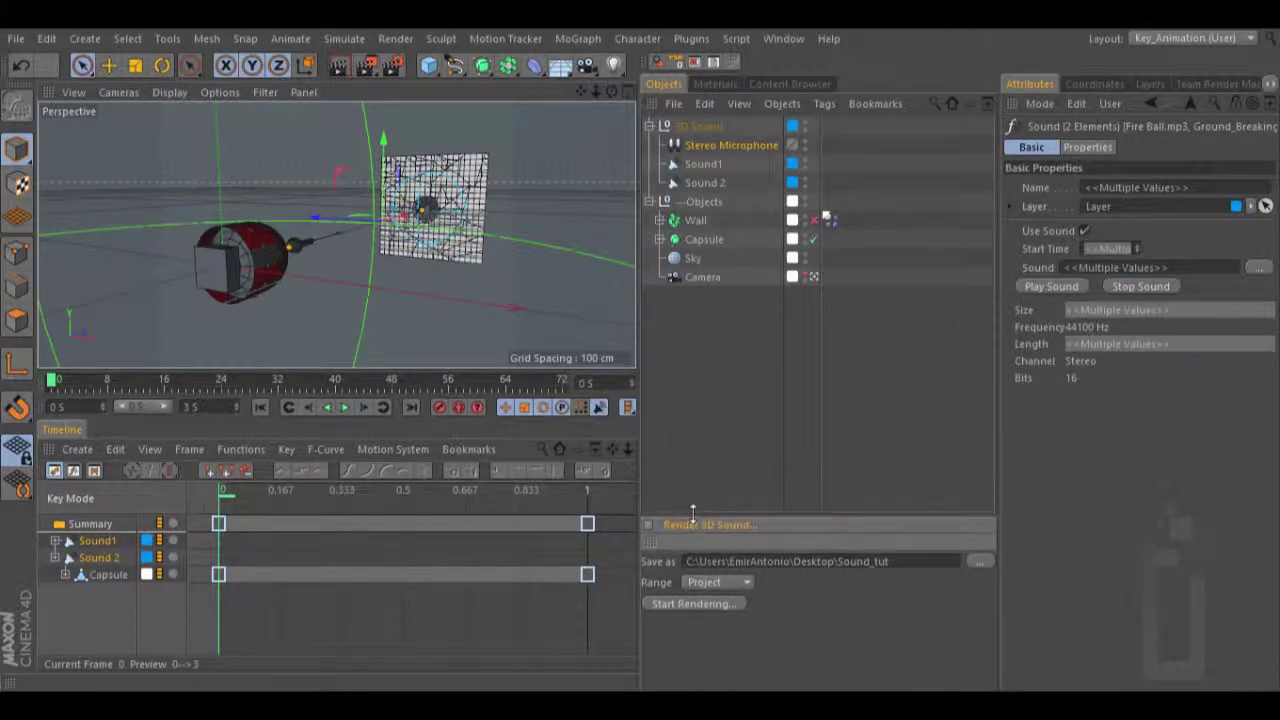
click(673, 605)
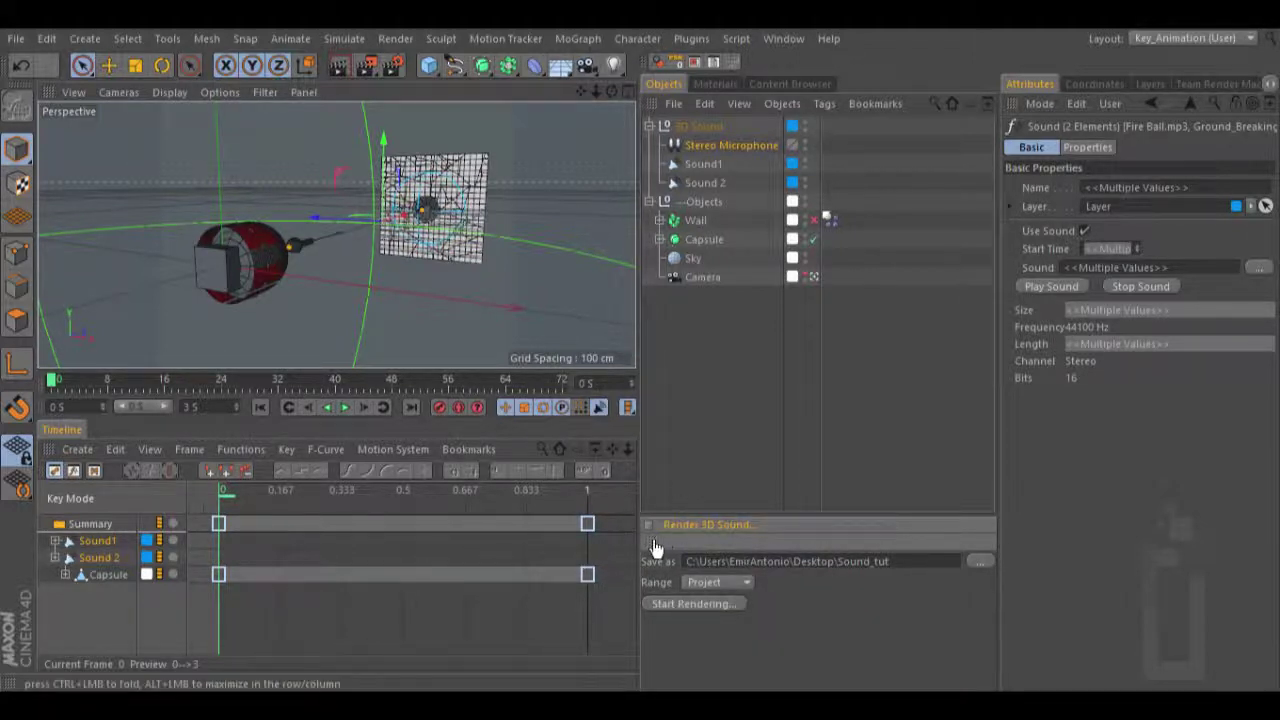
drag(652, 548, 660, 545)
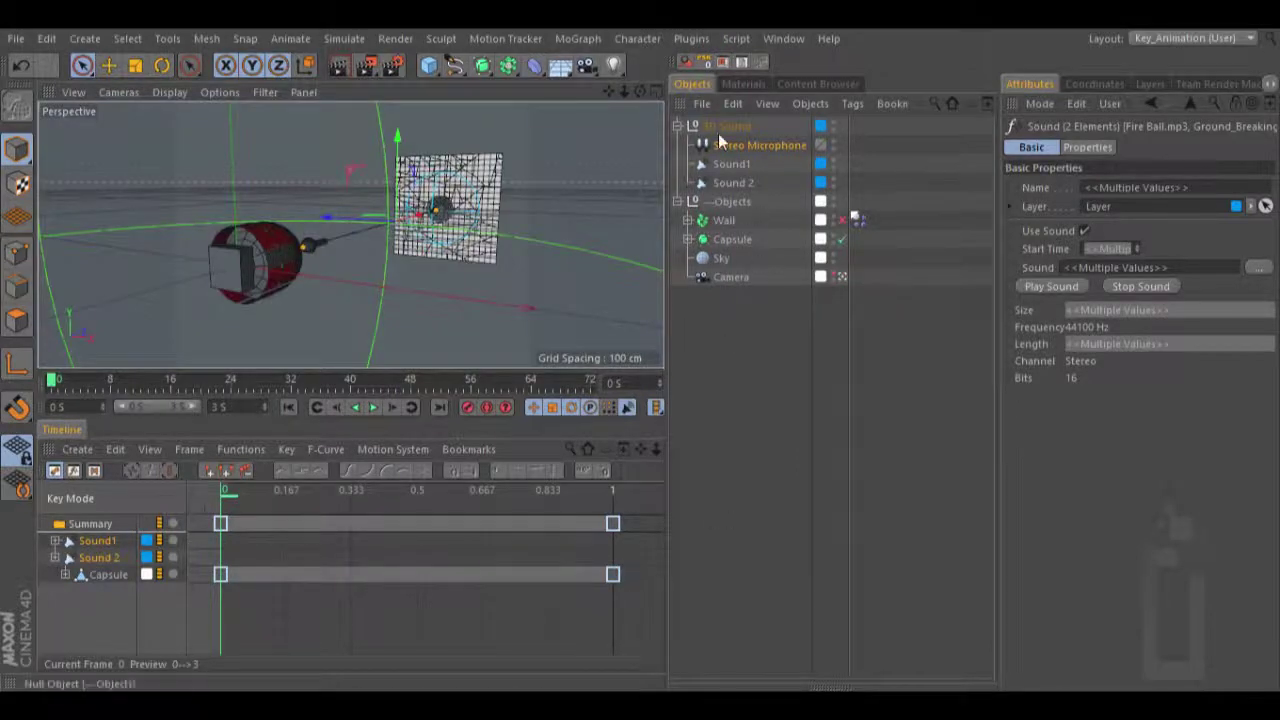
click(370, 67)
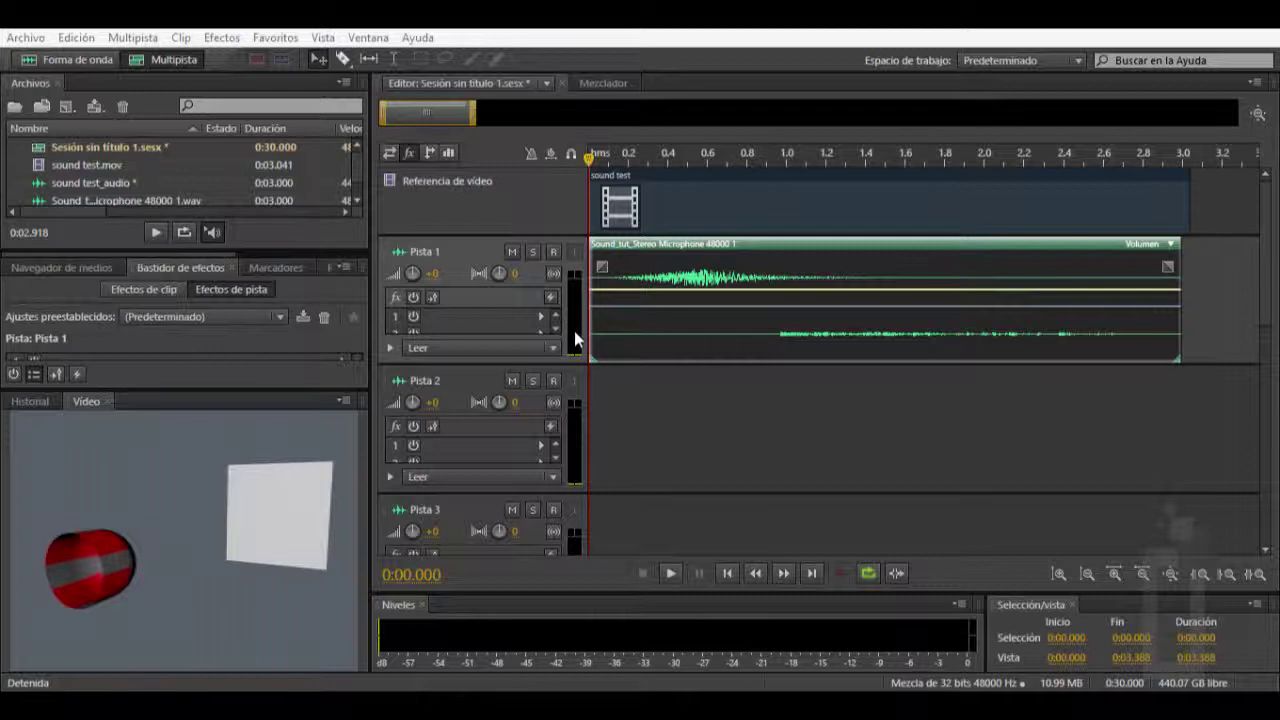
Switch to Adobe Audition and play the rendered stereo microphone track with its reference video from the start
click(671, 572)
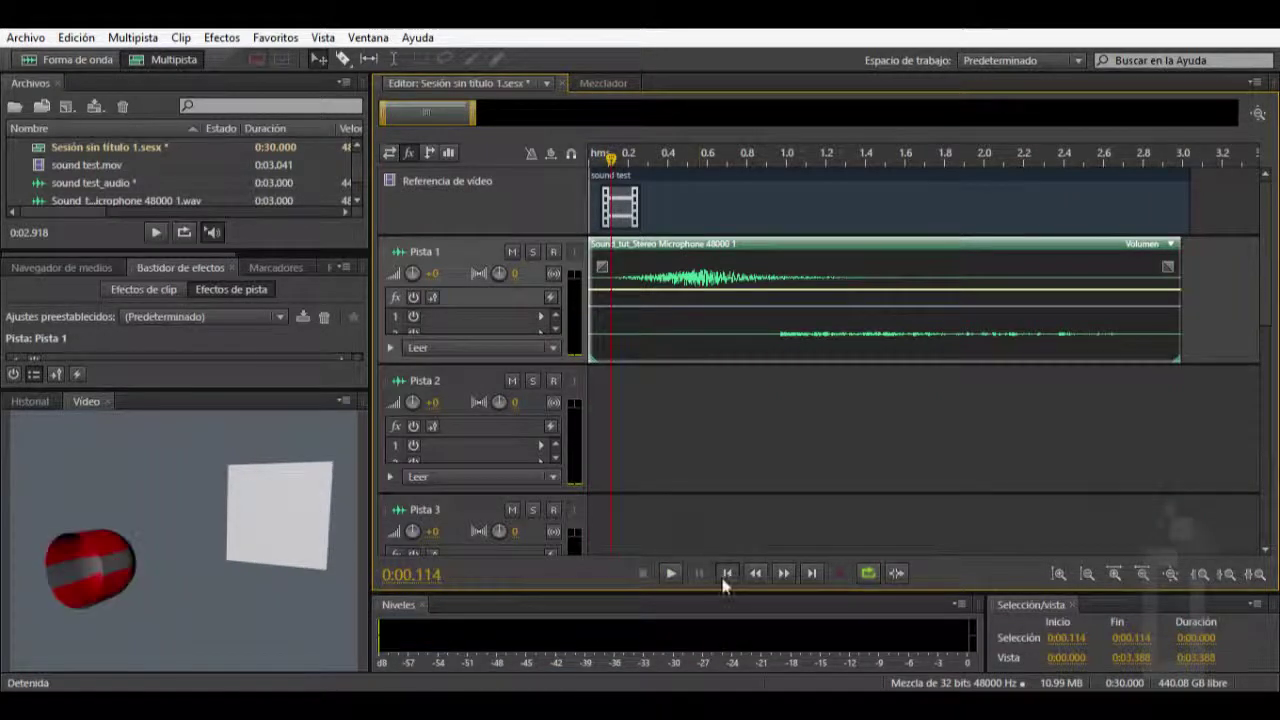
click(727, 573)
click(670, 572)
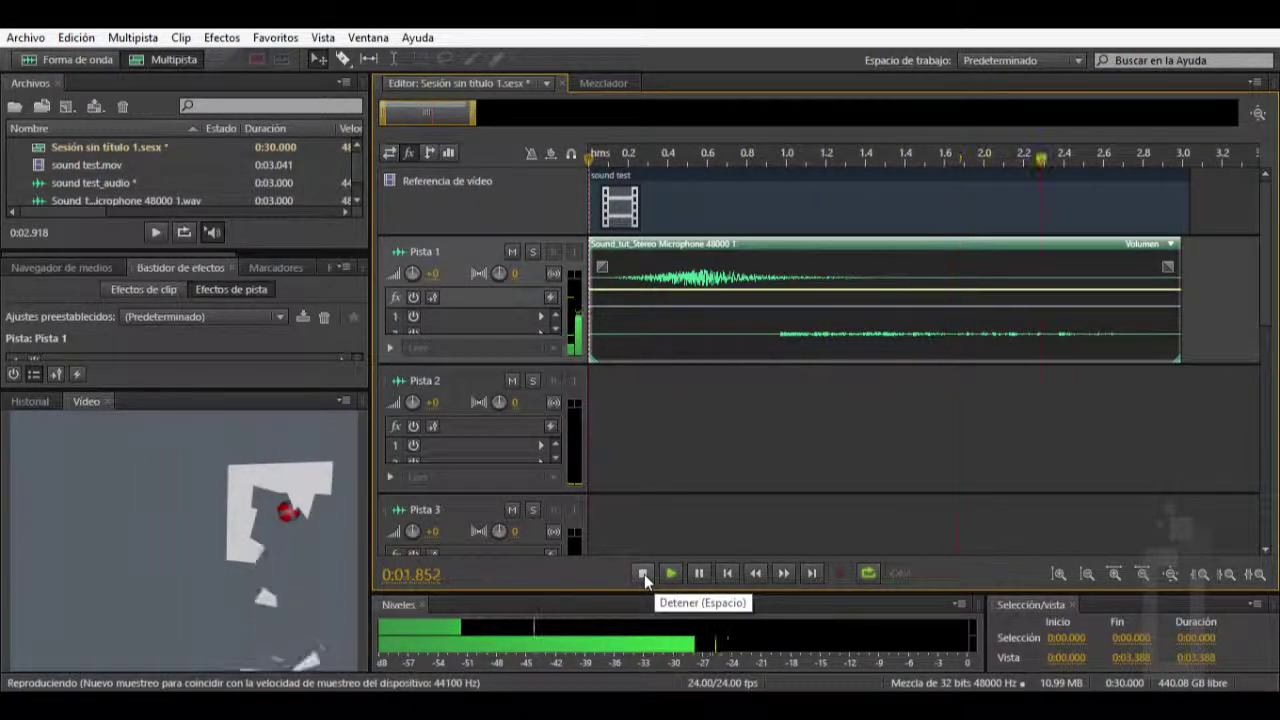
click(644, 574)
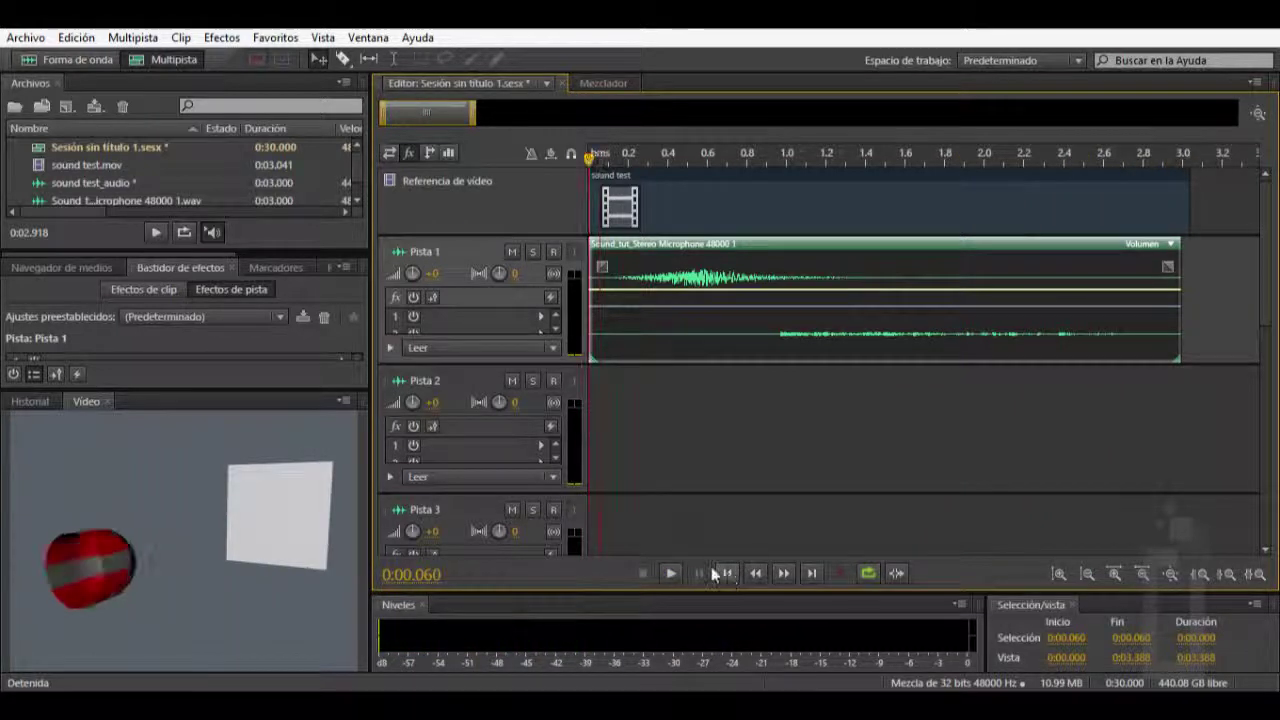
click(671, 573)
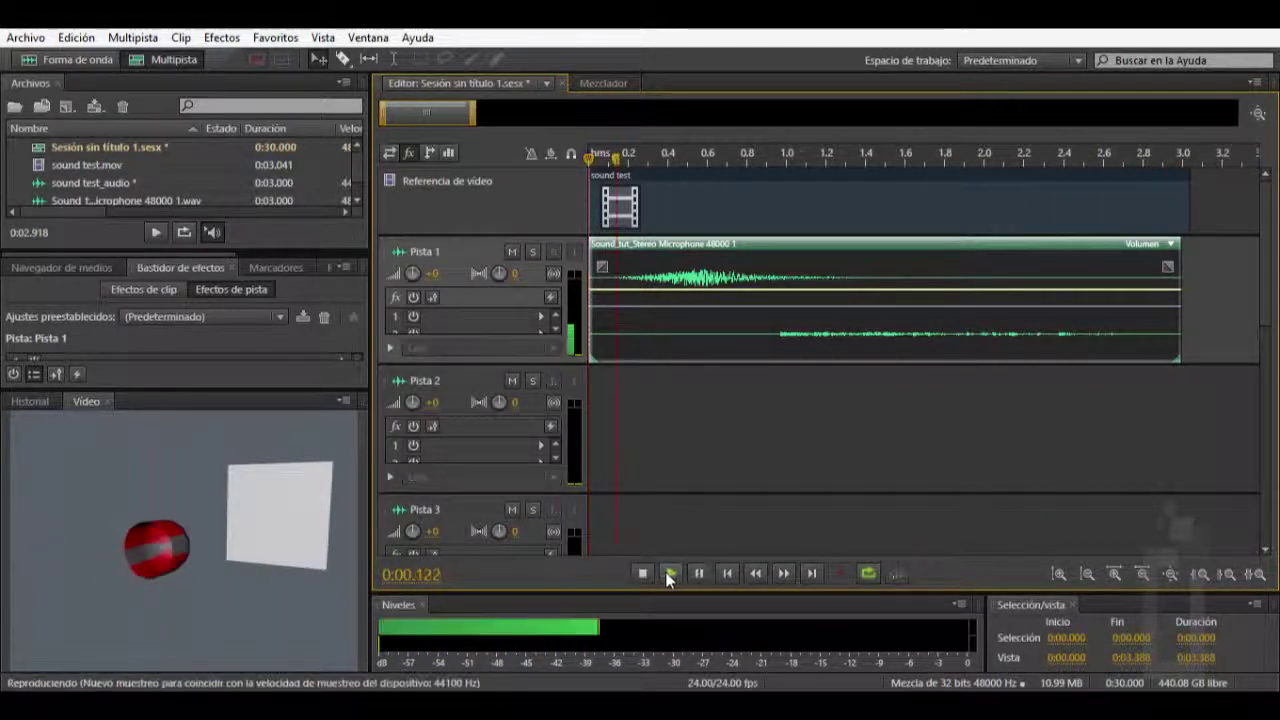